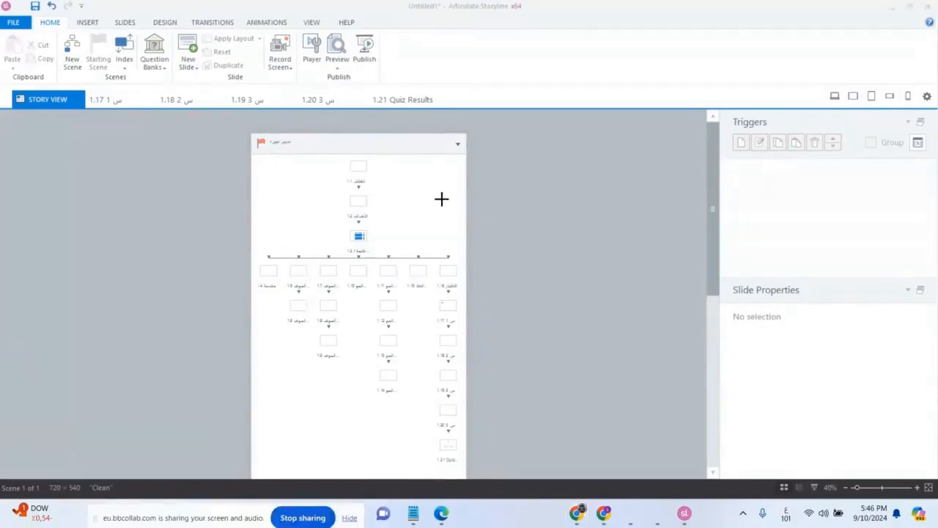
Capture a screen snip of the scene's complete slide map.
key("super+shift+s")
left_click_drag(466, 154, 254, 474)
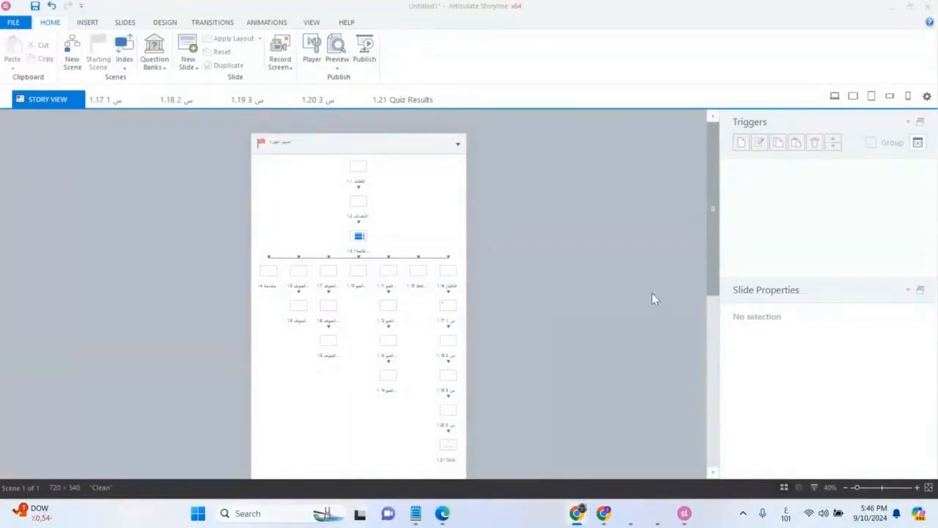
Close the open slide tabs 1.17, 1.18, 1.19, 1.20 and 1.21 Quiz Results, leaving only the story view open.
scroll(541, 339, "up", 2)
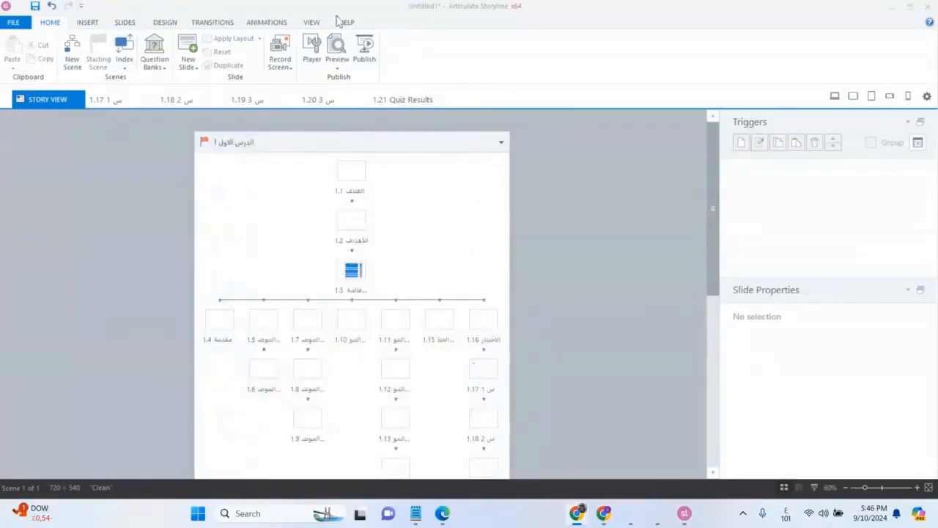
left_click(313, 23)
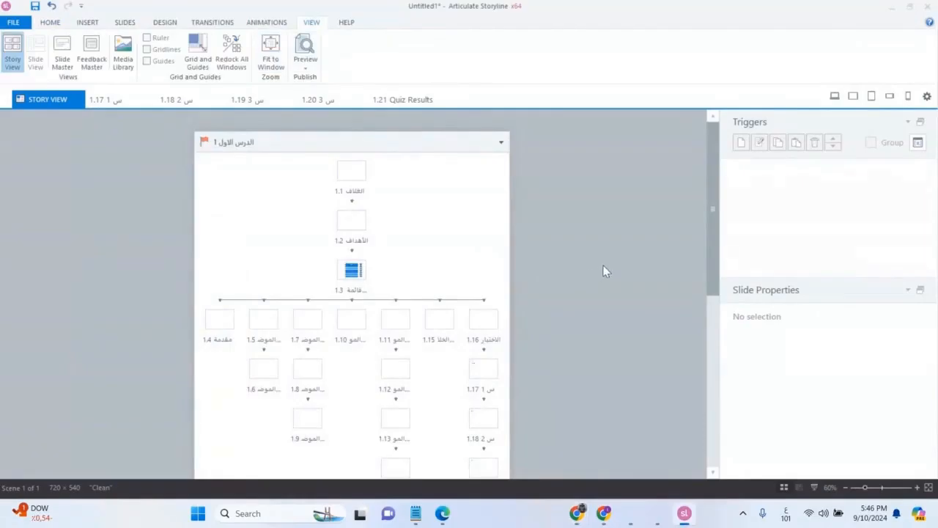
scroll(605, 271, "up", 7)
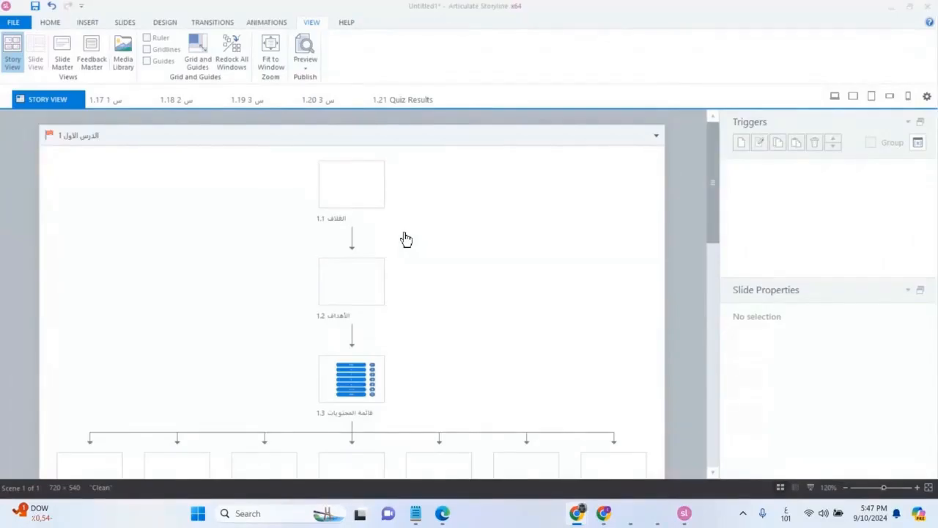
left_click(117, 100)
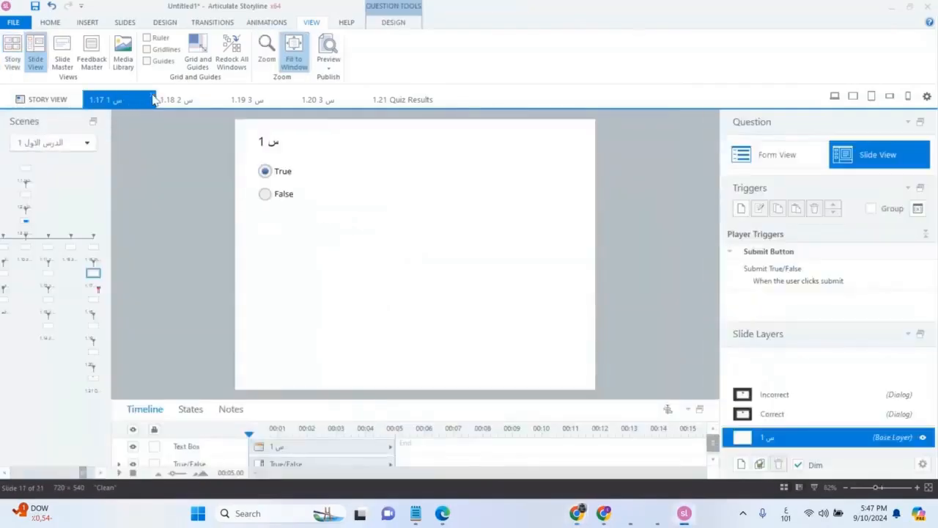
left_click(151, 96)
left_click(151, 96)
left_click(153, 96)
left_click(153, 97)
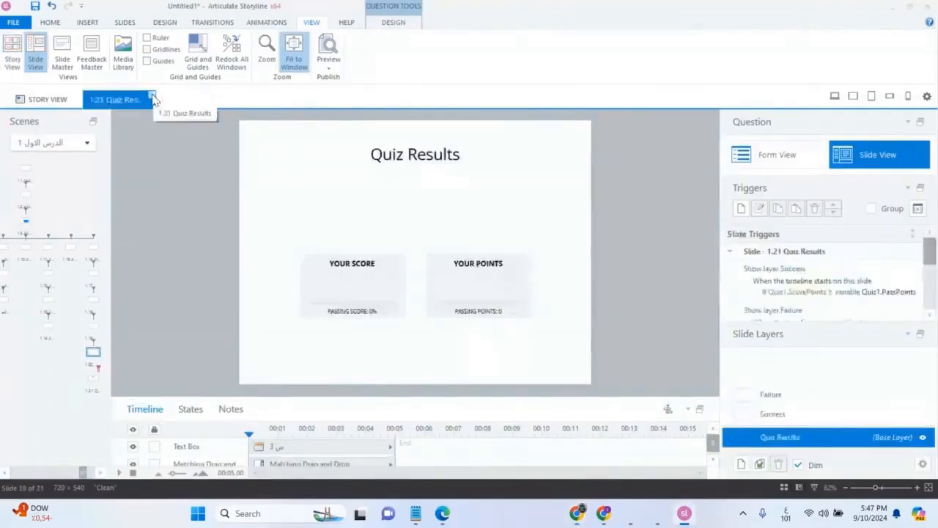
left_click(152, 97)
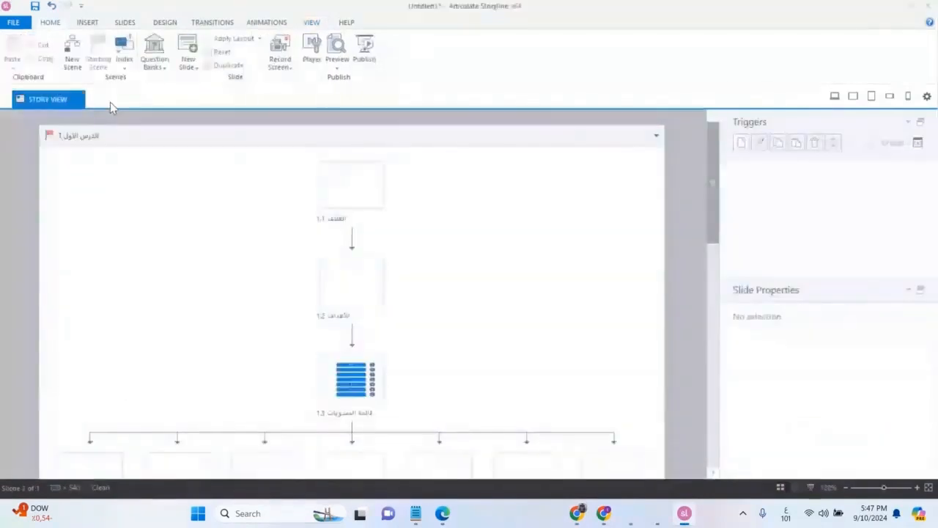
Examine the triggers and links of the cover, objectives, contents and introduction slides (1.1 to 1.4).
left_click(350, 196)
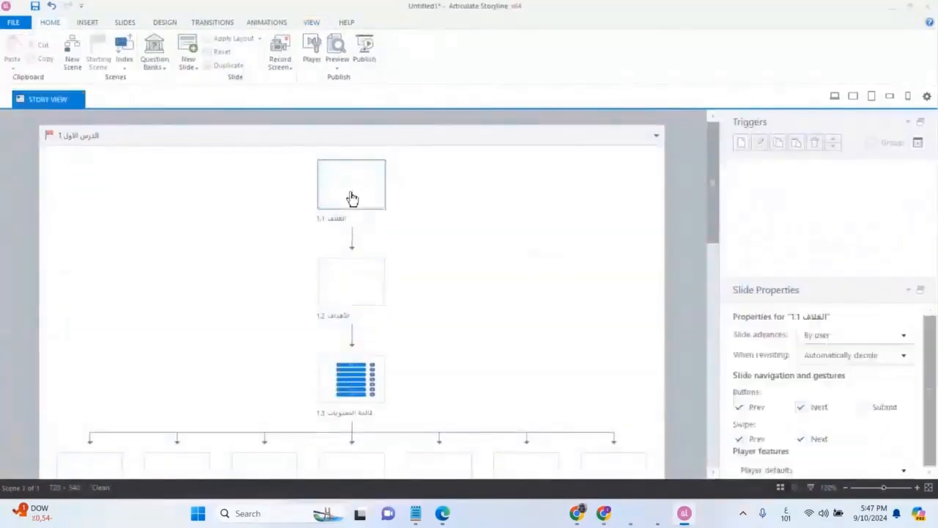
left_click(351, 286)
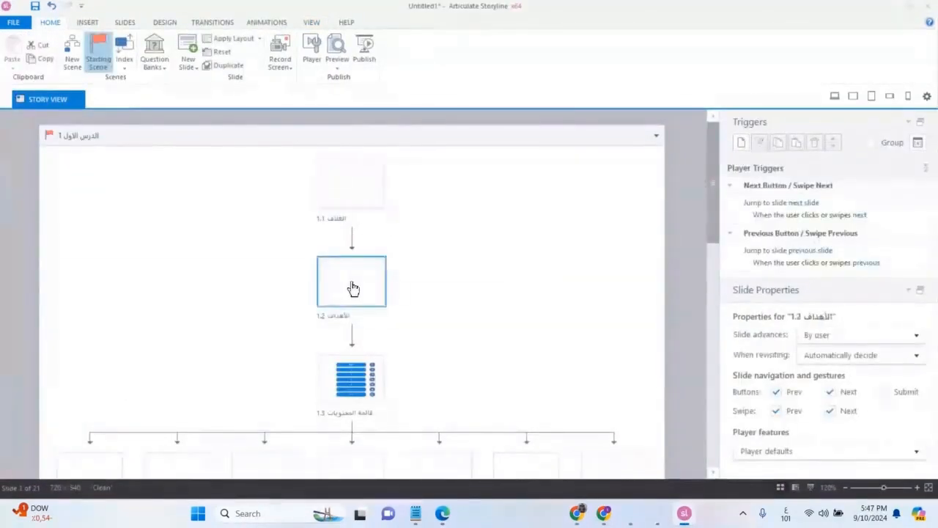
scroll(351, 288, "down", 1)
left_click(361, 329)
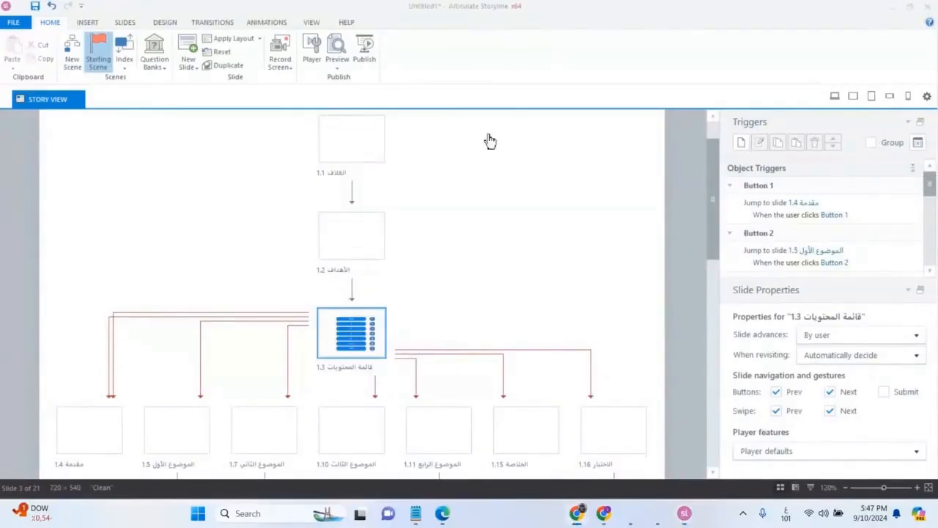
scroll(470, 228, "down", 1)
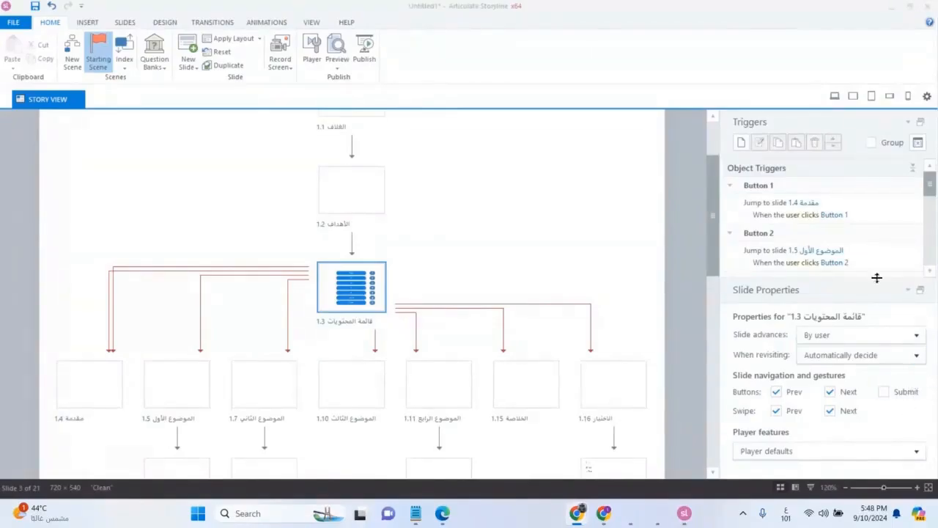
left_click(83, 403)
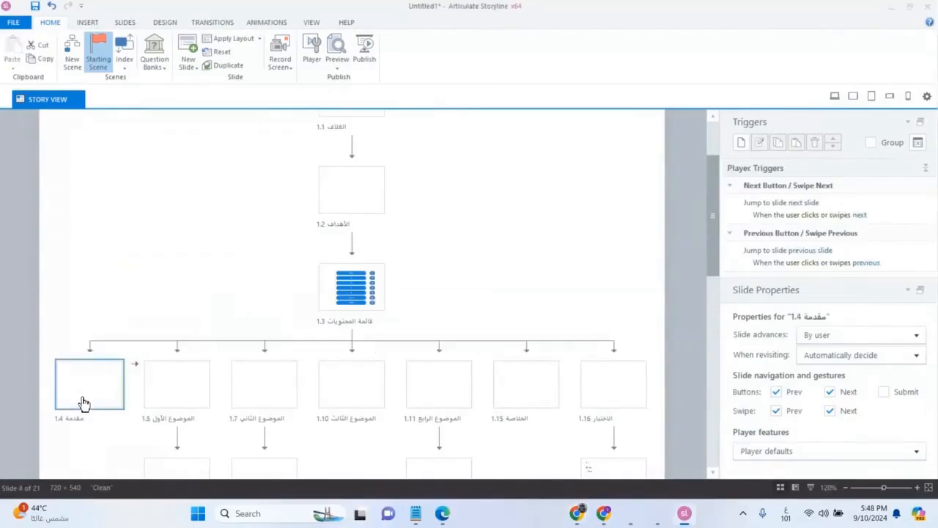
left_click(327, 272)
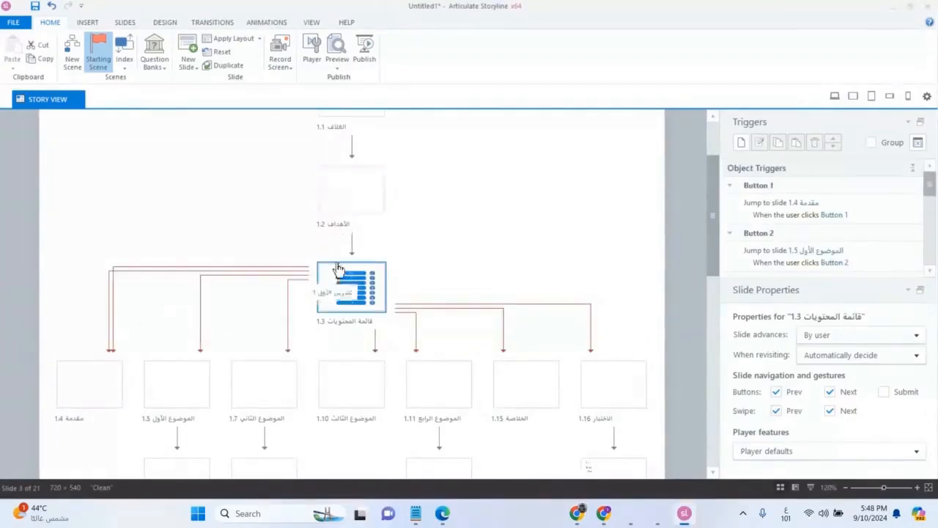
left_click(342, 214)
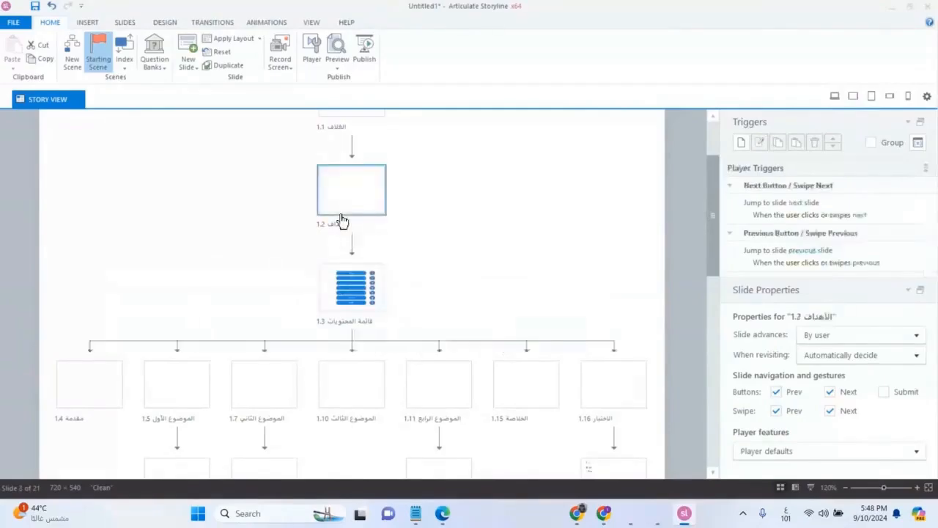
left_click(363, 288)
Review the topic and quiz branches below the contents slide 1.3 in the scene map.
scroll(439, 379, "down", 5)
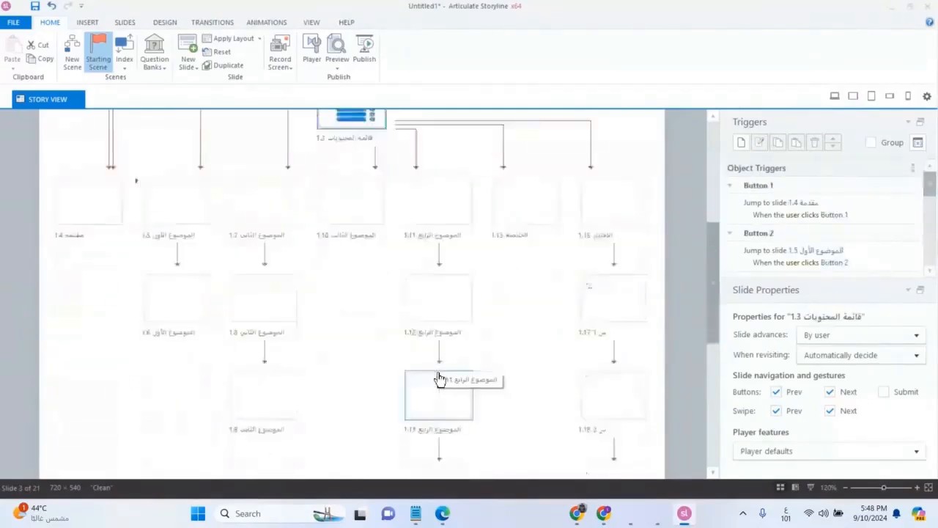
scroll(440, 379, "down", 1)
scroll(440, 378, "up", 3)
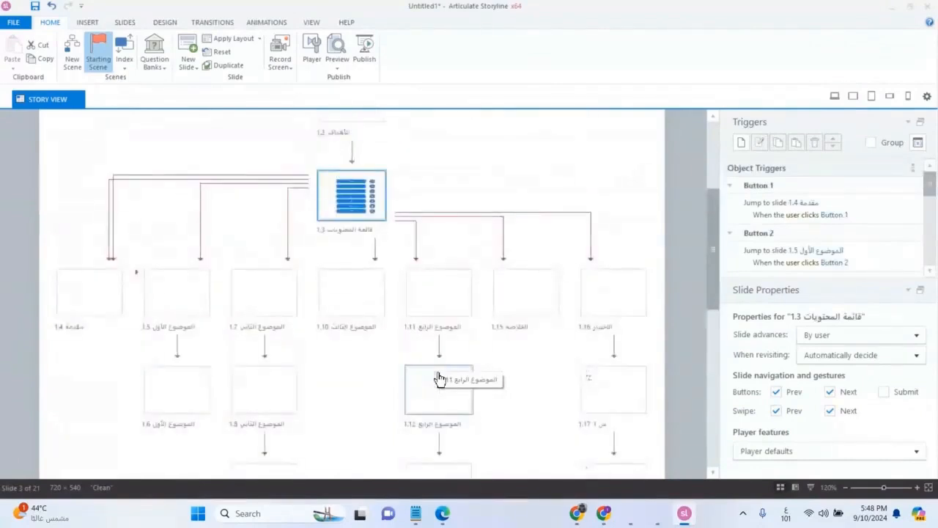
scroll(440, 379, "up", 5)
scroll(439, 378, "down", 4)
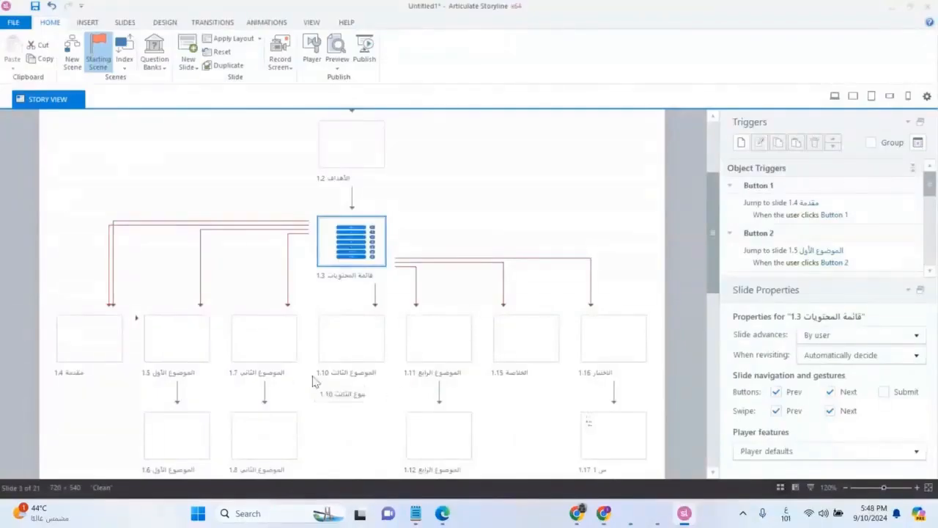
scroll(314, 383, "down", 1)
scroll(314, 382, "down", 6)
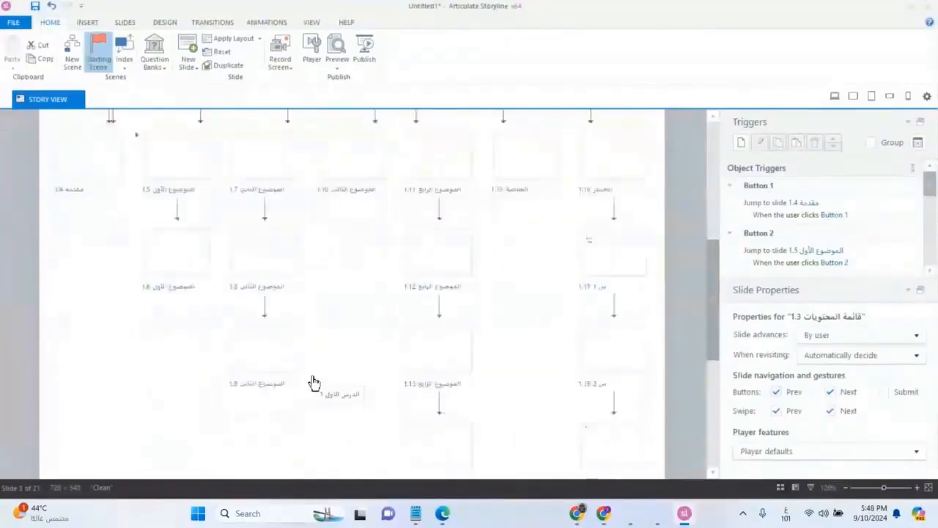
scroll(313, 382, "up", 8)
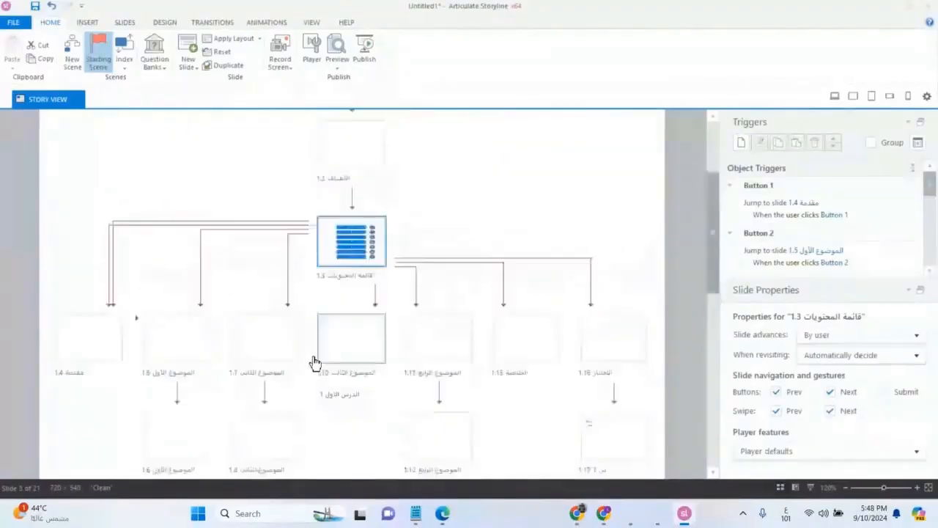
Examine the slide sequence again, from the cover and objectives slides down through the topic branches.
left_click(327, 192)
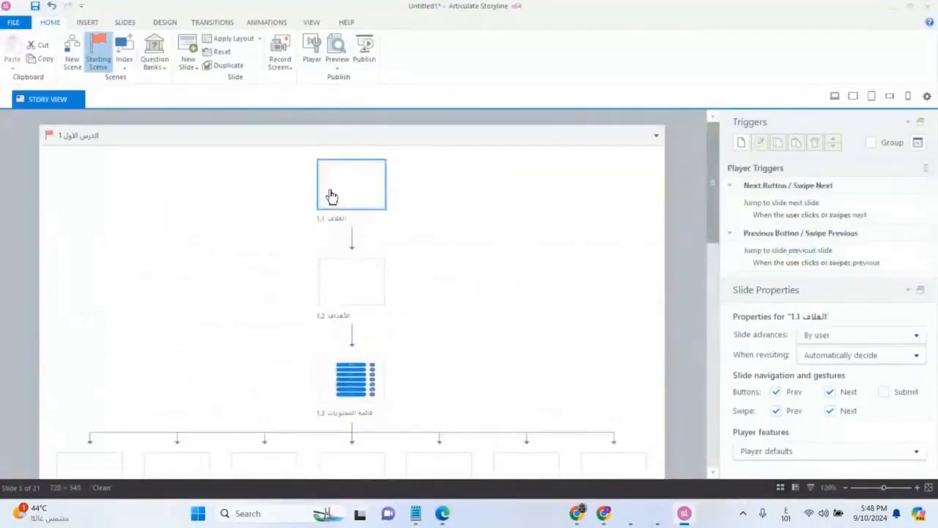
left_click(354, 292)
scroll(354, 292, "down", 1)
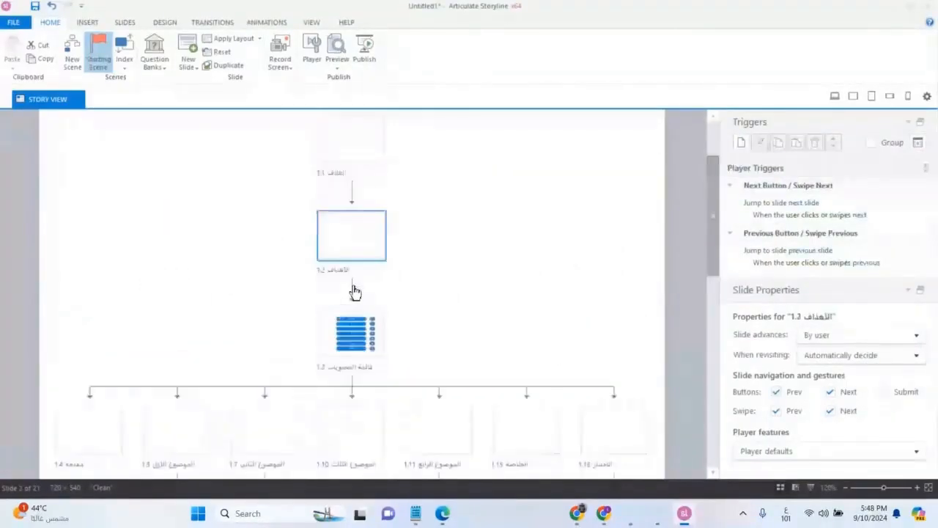
scroll(354, 292, "down", 1)
scroll(359, 242, "up", 2)
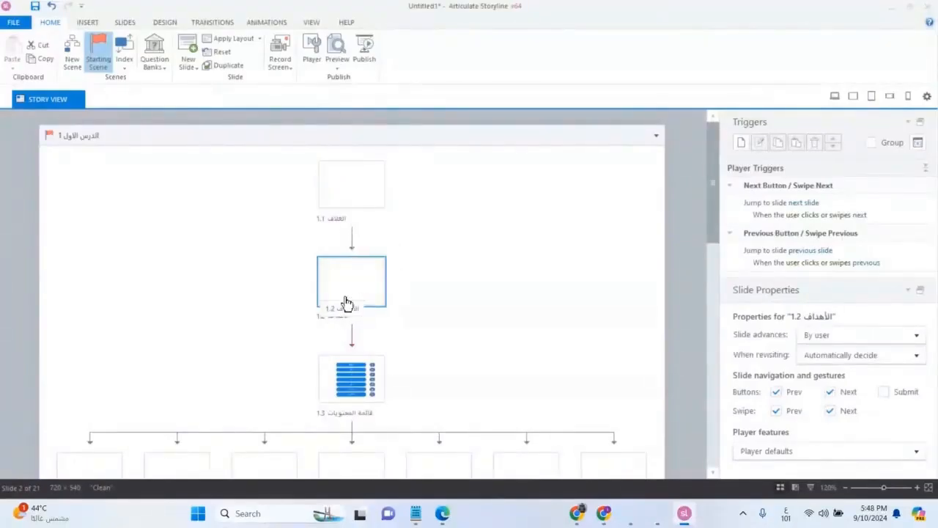
scroll(342, 327, "down", 1)
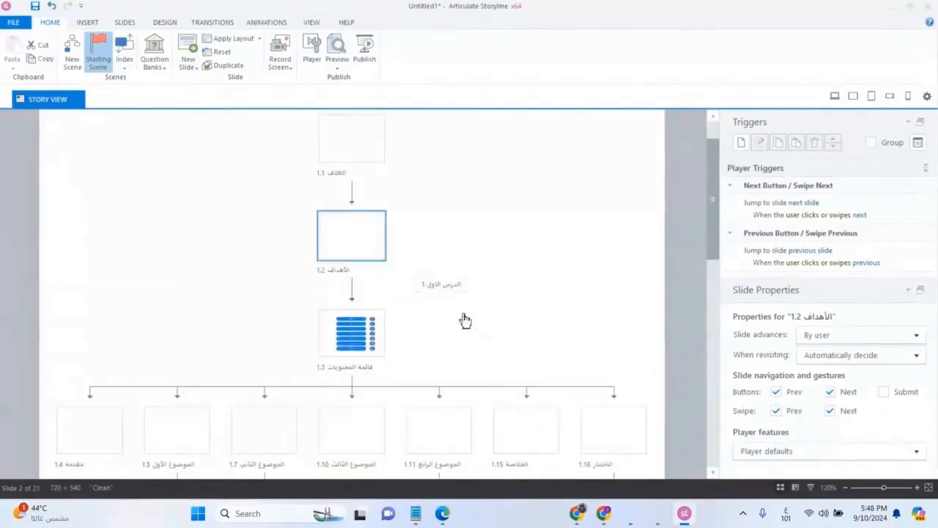
scroll(465, 320, "down", 2)
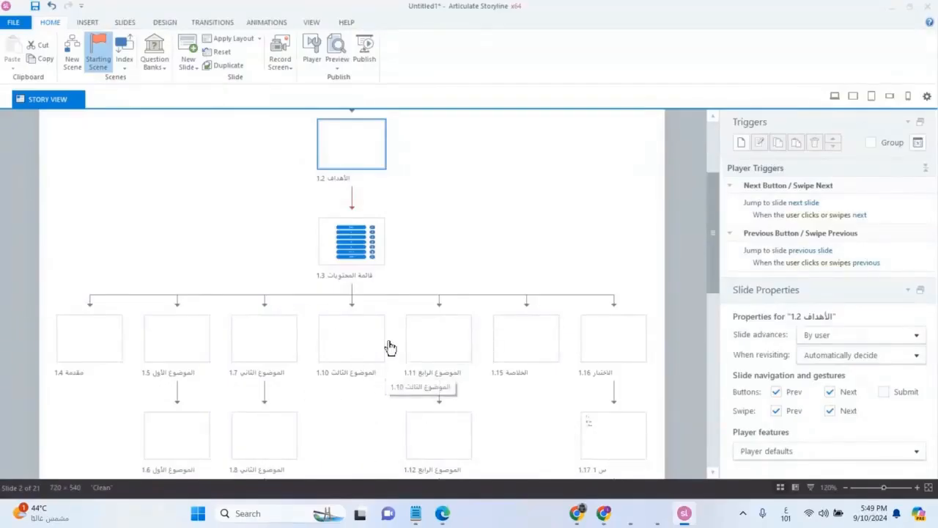
scroll(189, 311, "down", 5)
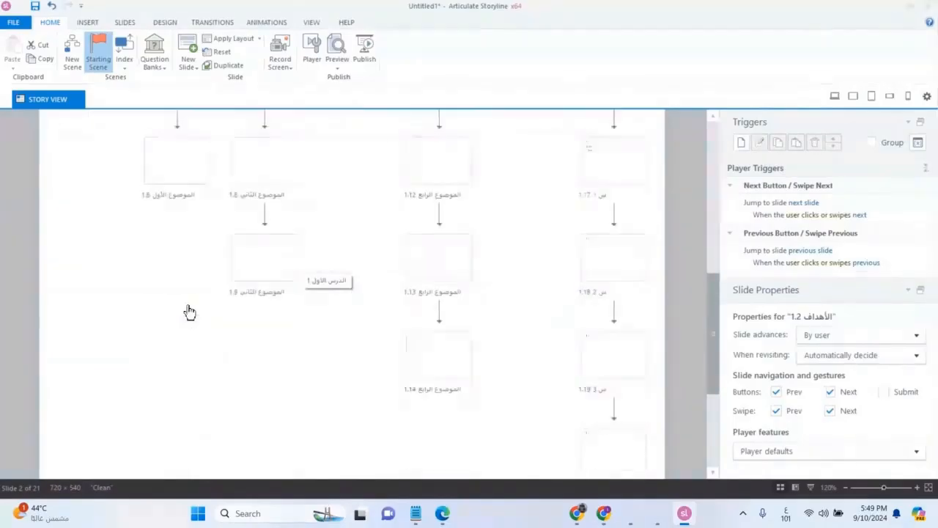
scroll(201, 311, "up", 6)
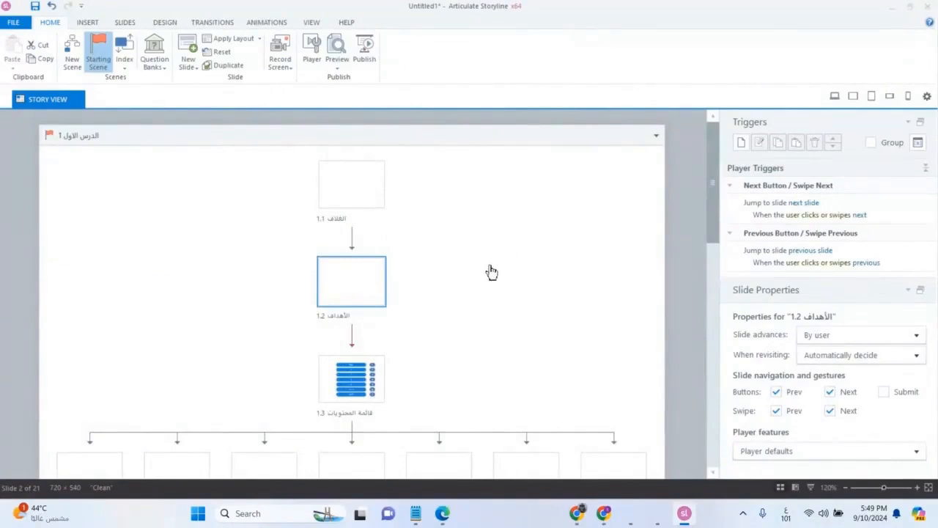
Open the objectives slide 1.2 for editing and switch to slide 1.7, الموضوع الثاني.
double_click(351, 300)
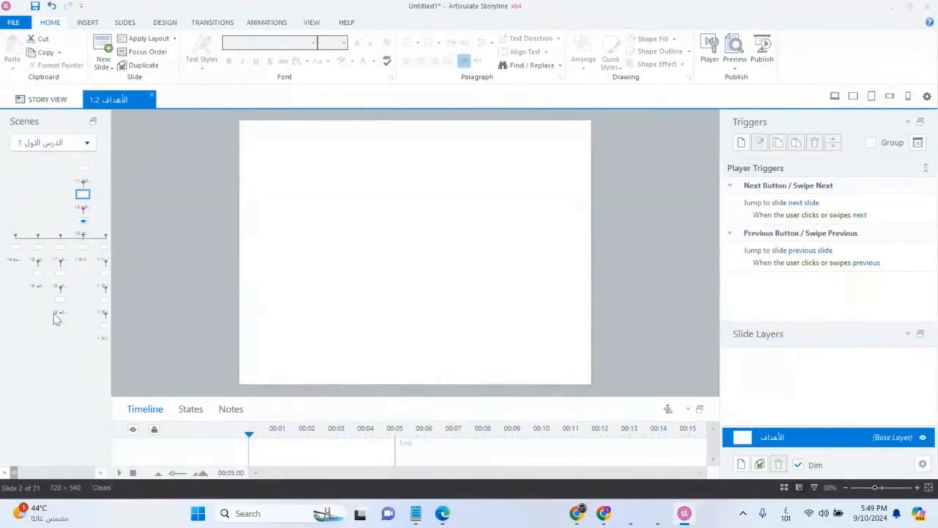
left_click_drag(61, 309, 59, 253)
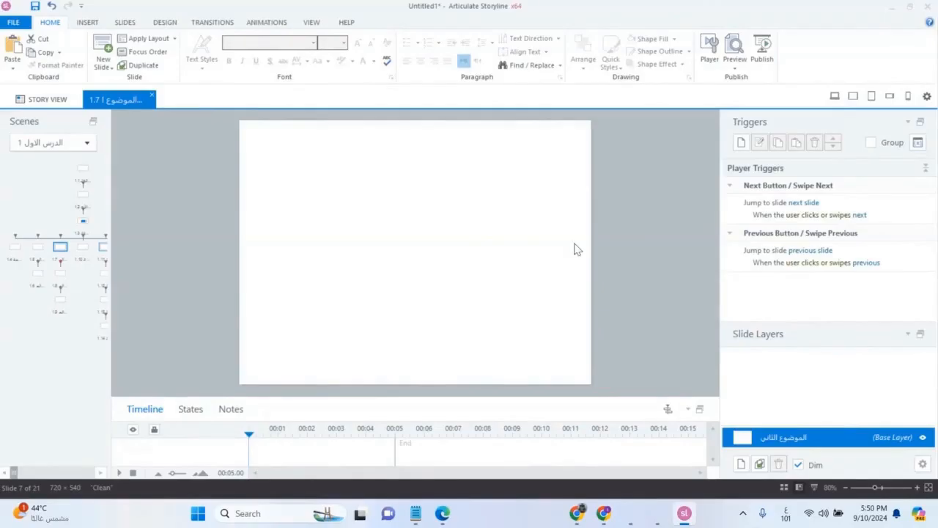
Open the project's Slide Master view from slide 1.7.
left_click(165, 23)
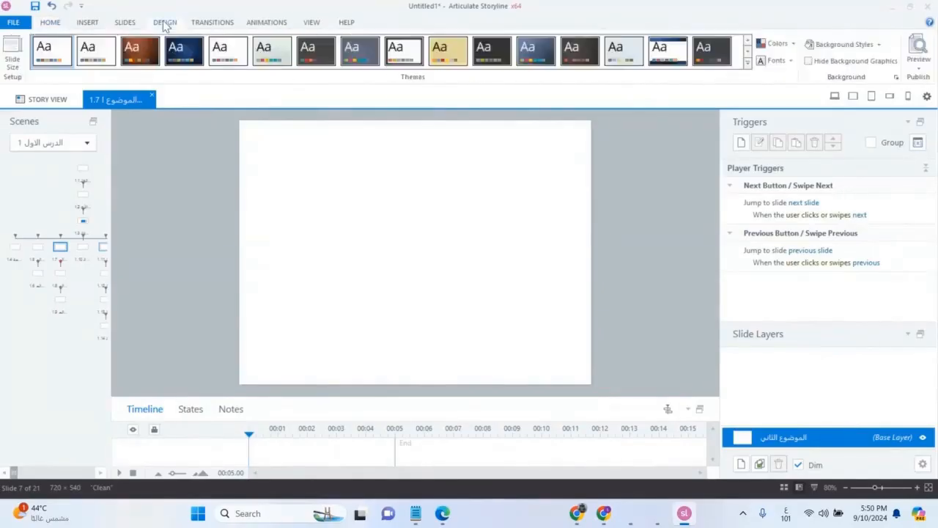
left_click(129, 23)
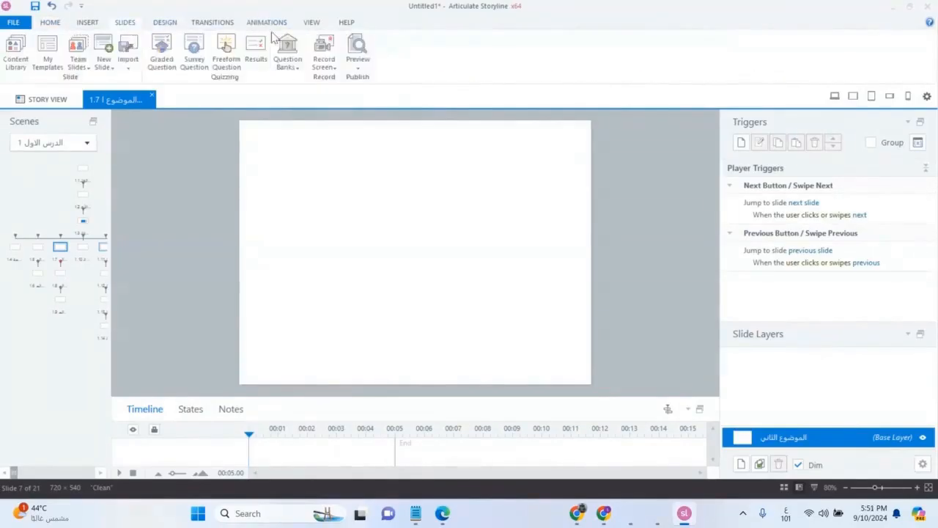
left_click(312, 23)
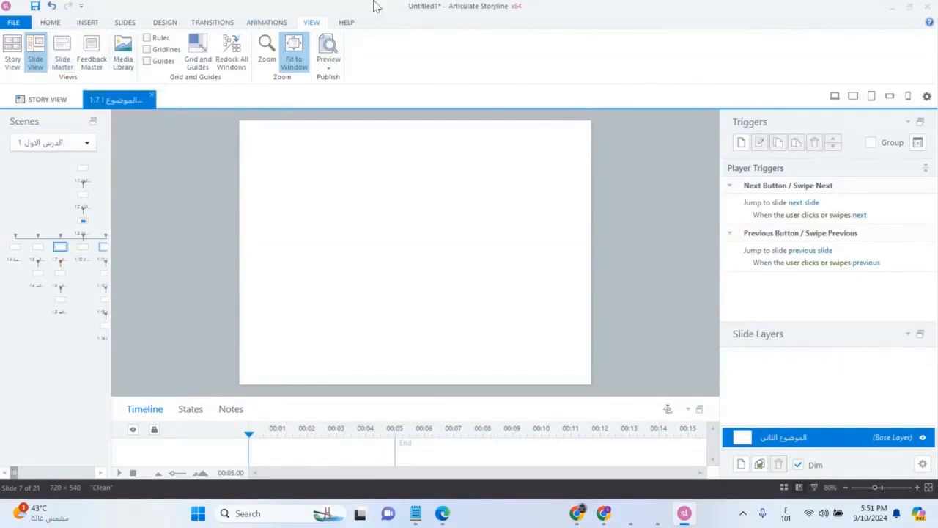
left_click(62, 62)
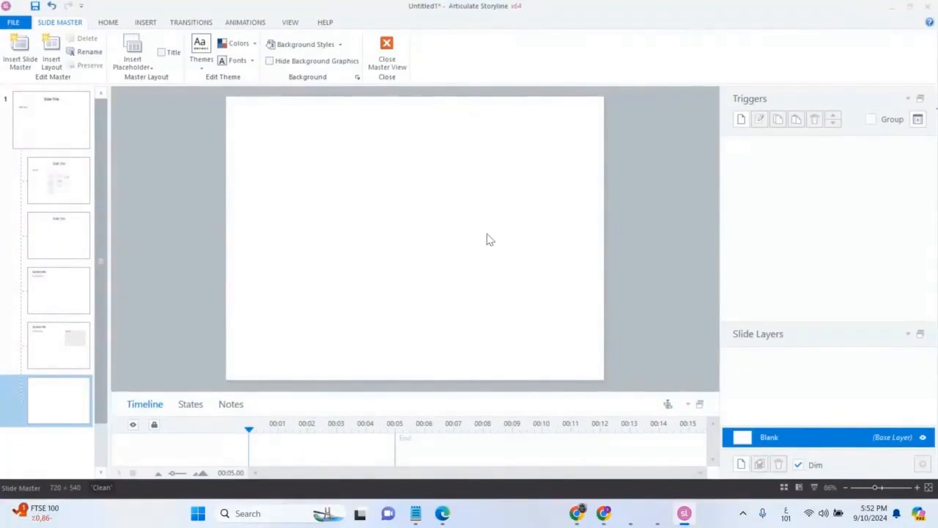
Apply the built-in Minimal theme with the pale blue-grey background to the slide master.
left_click(249, 44)
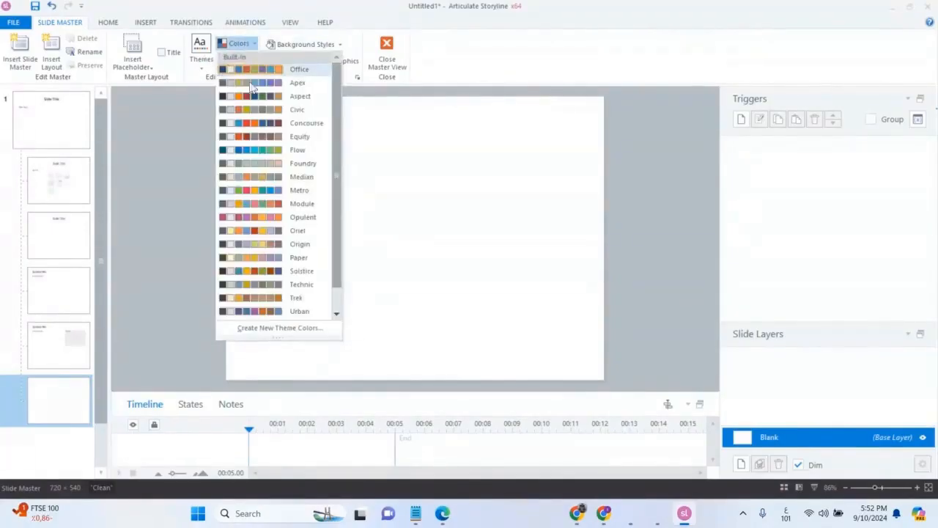
left_click(204, 64)
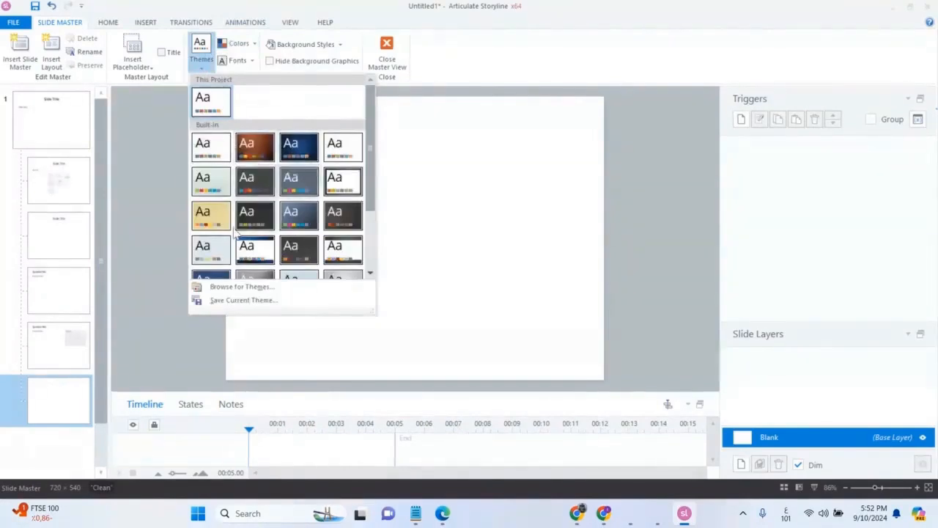
left_click(204, 252)
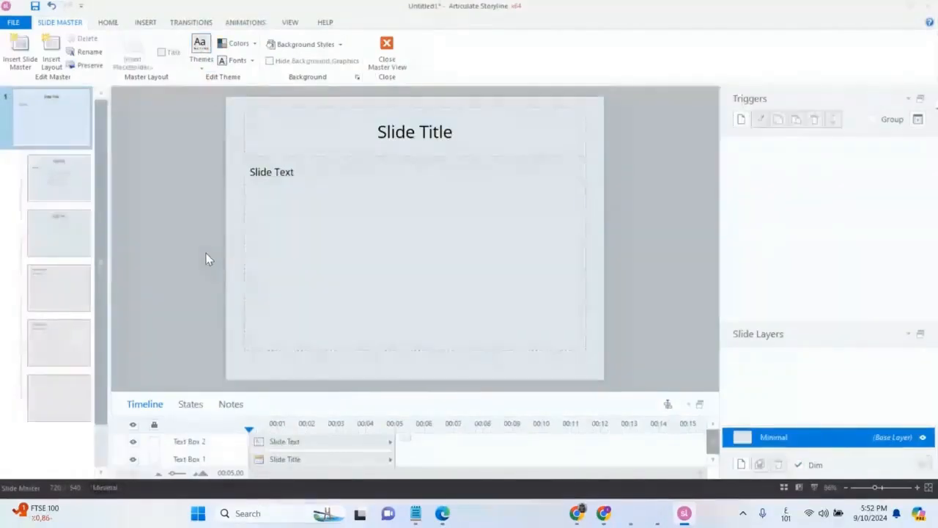
Draw a square-cornered button about 136 by 36 px near the lower-right corner of the Blank layout.
left_click(73, 390)
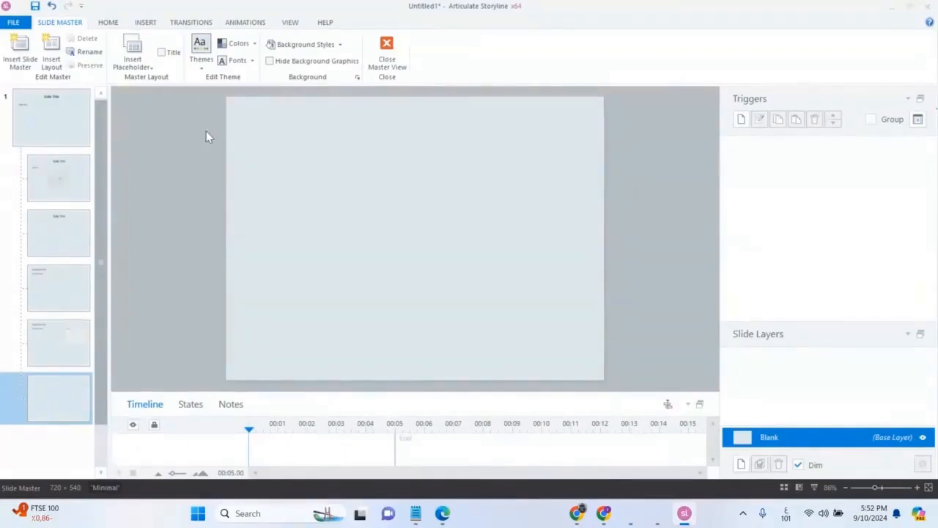
left_click(144, 23)
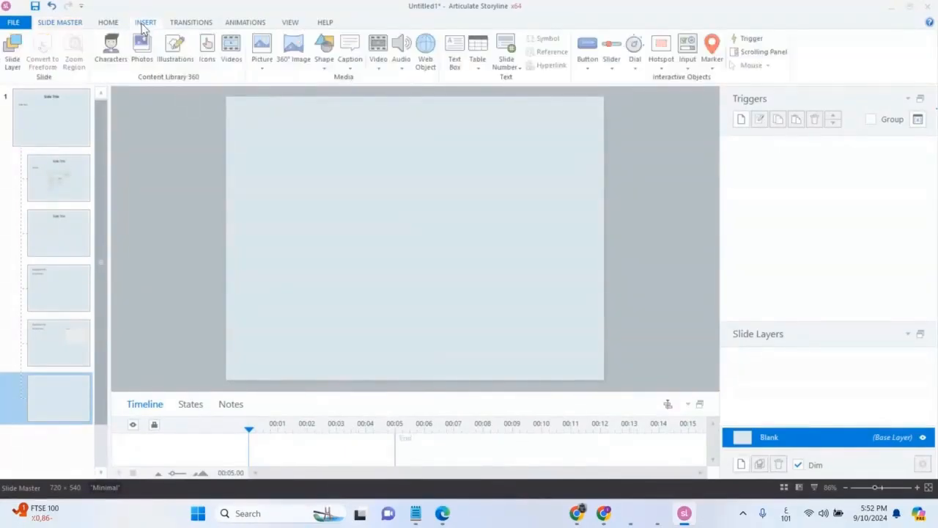
left_click(586, 65)
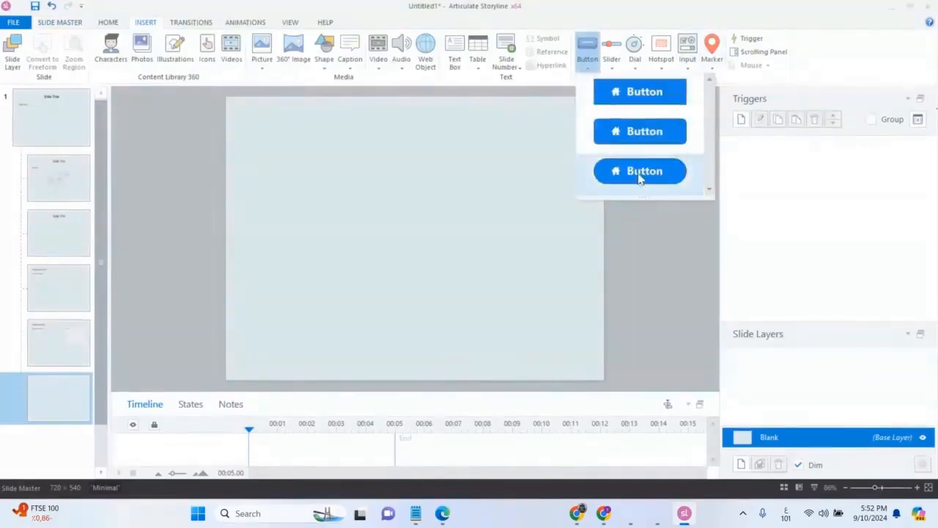
left_click(654, 100)
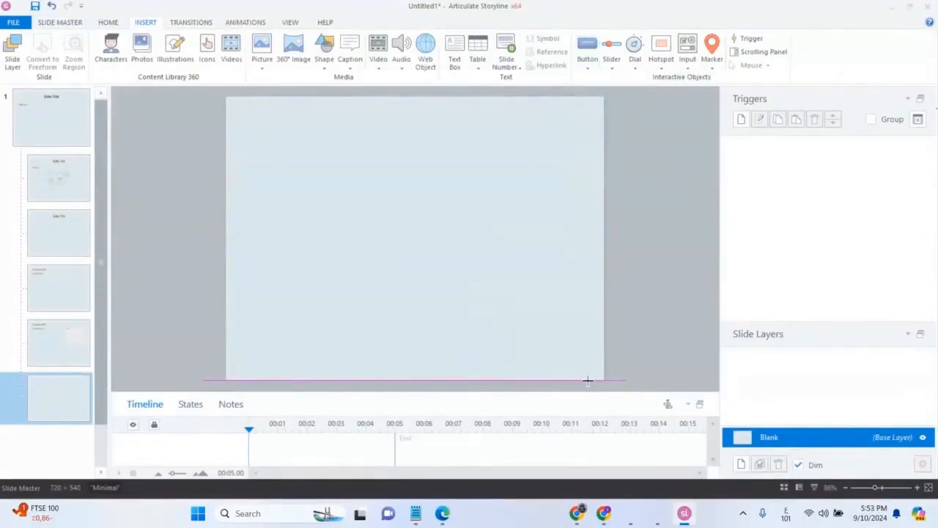
left_click_drag(594, 379, 521, 360)
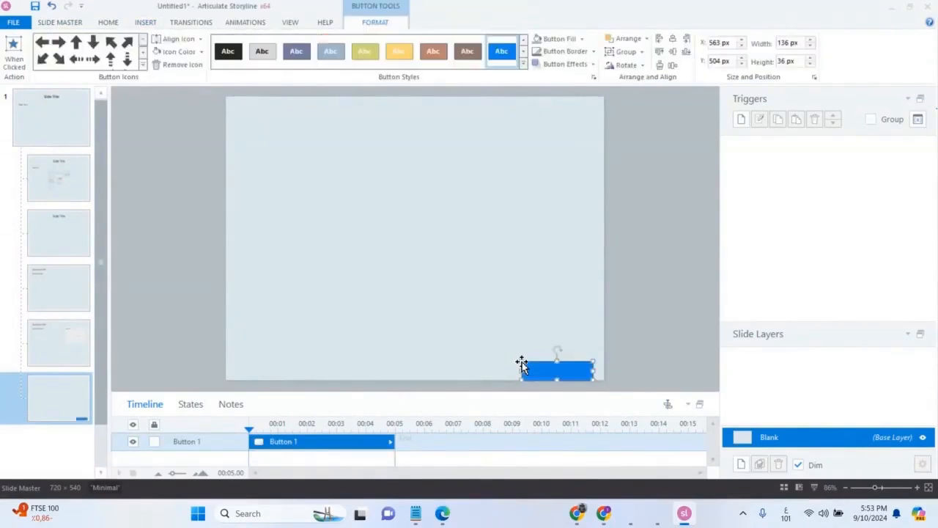
Nudge the button up from the slide's lower edge to a Y position of 484 px.
key("Up")
key("Up")
key("Up")
key("Up")
key("Up")
key("Up")
key("Up")
key("Up")
key("Up")
key("Up")
key("Up")
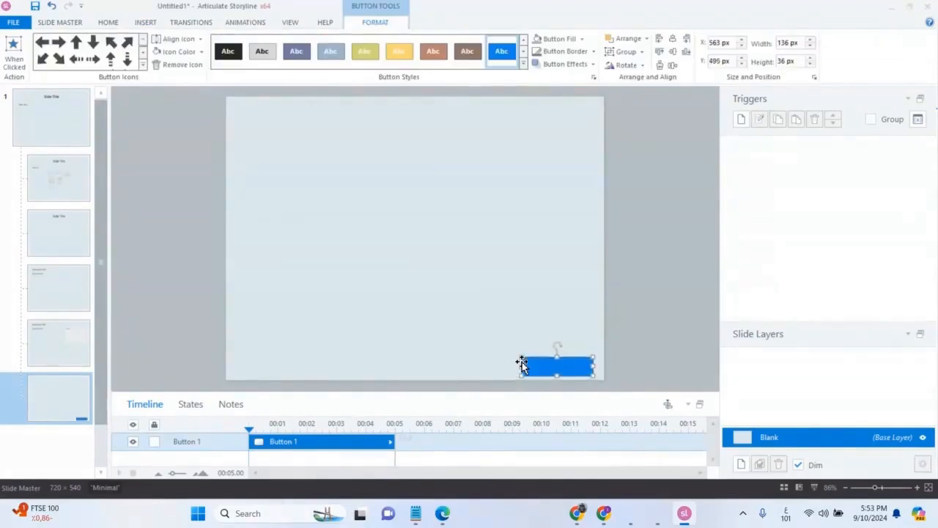
key("Up")
key("Up")
key("Up")
key("Up")
key("Up")
key("Up")
key("Up")
key("Up")
key("Up")
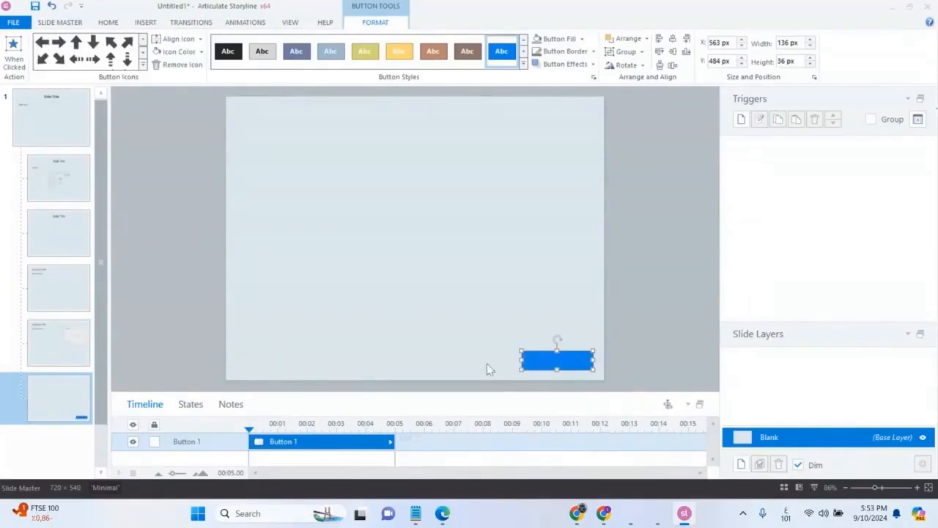
Shift the button toward the slide's centre and duplicate it into a row of four along the lower edge.
left_click_drag(556, 364, 470, 361)
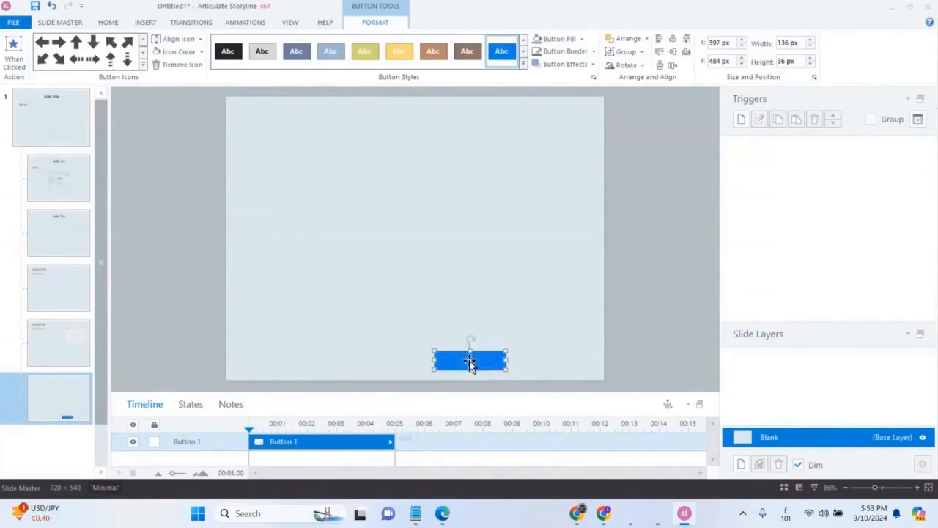
left_click_drag(469, 359, 553, 365)
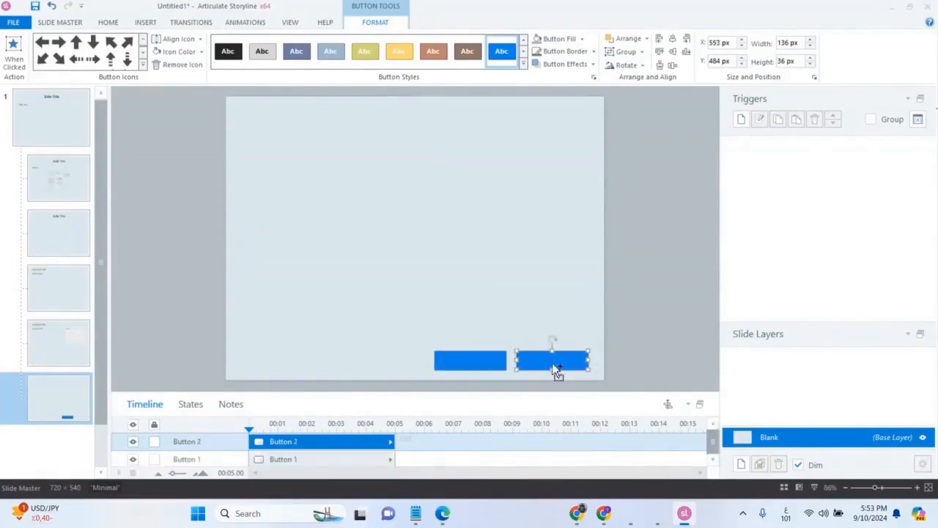
left_click(486, 363)
left_click_drag(480, 363, 307, 358)
Narrow all four buttons together from their left edges to about 108 px wide.
left_click(634, 328)
left_click_drag(636, 331, 211, 387)
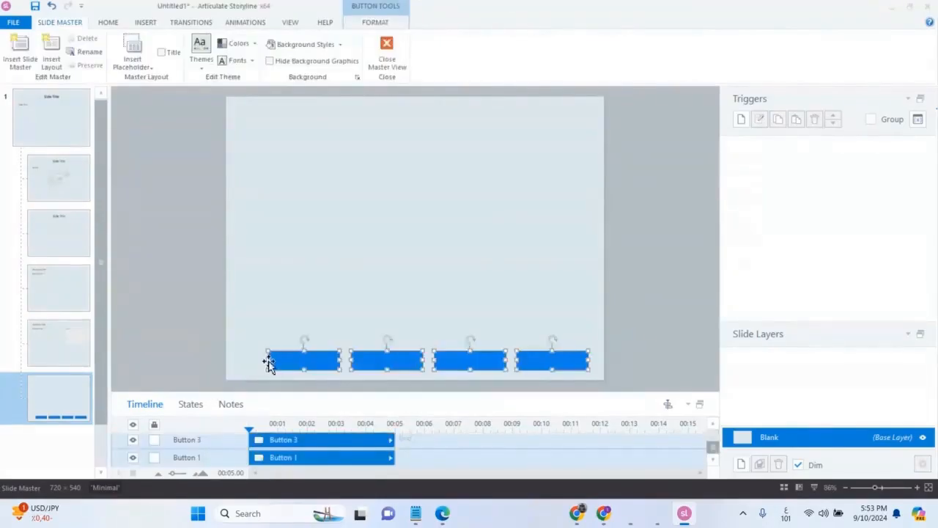
left_click_drag(265, 363, 283, 364)
left_click(283, 329)
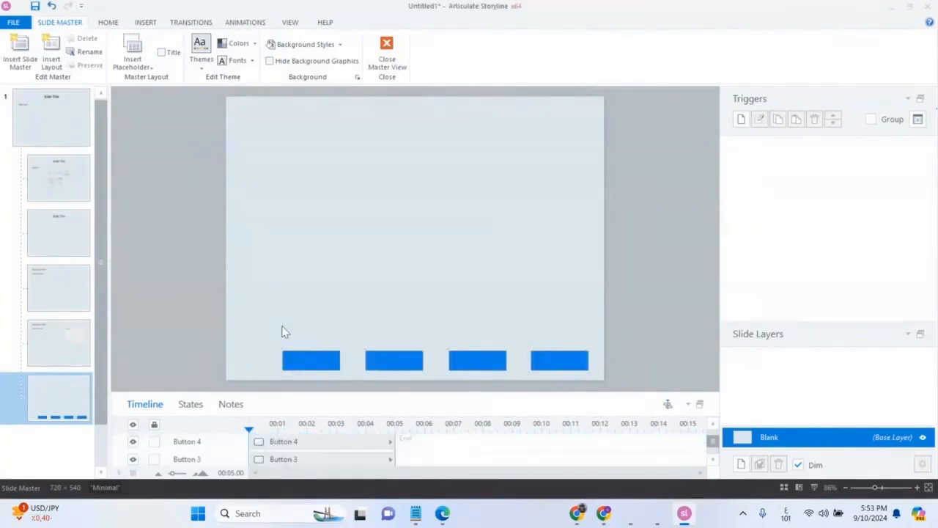
Nudge the three leftmost buttons right, closer to the rightmost button.
left_click_drag(284, 323, 521, 393)
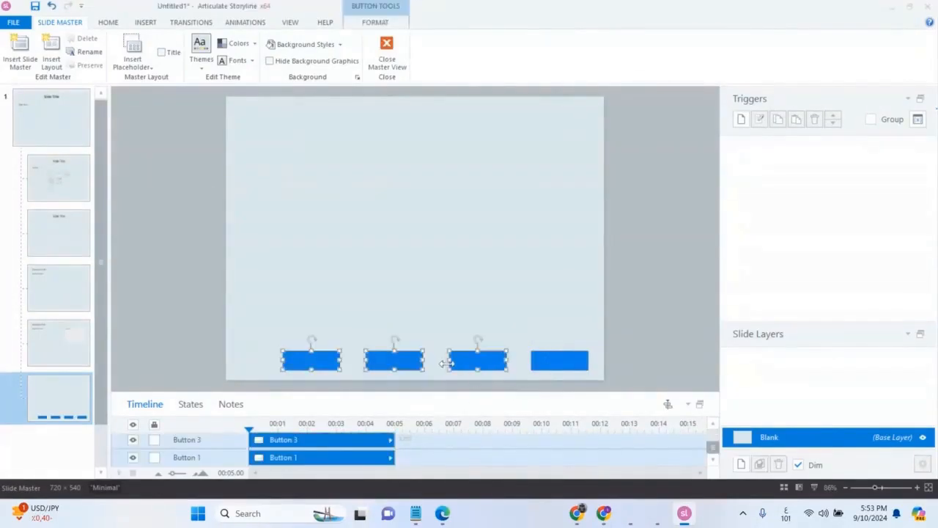
key("Right")
key("Right")
key("Right")
key("Right")
key("Right")
key("Right")
key("Right")
key("Right")
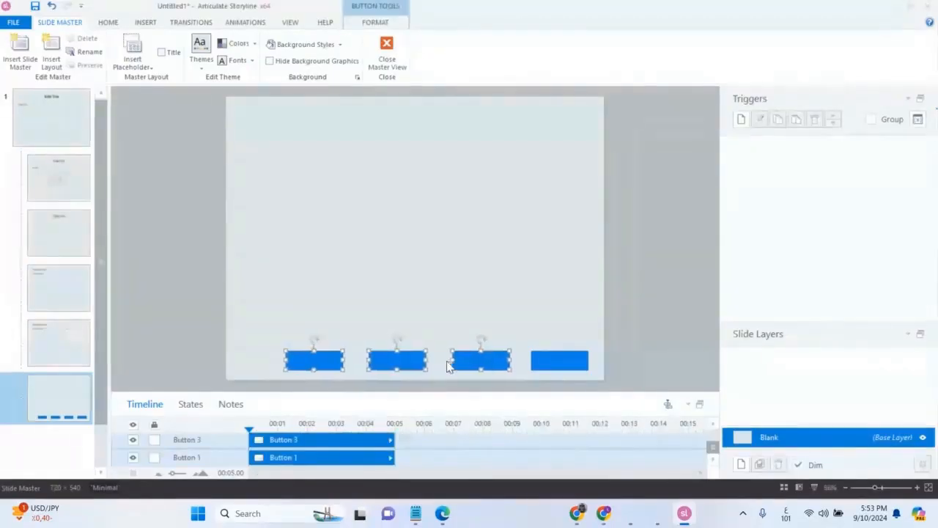
left_click(313, 327)
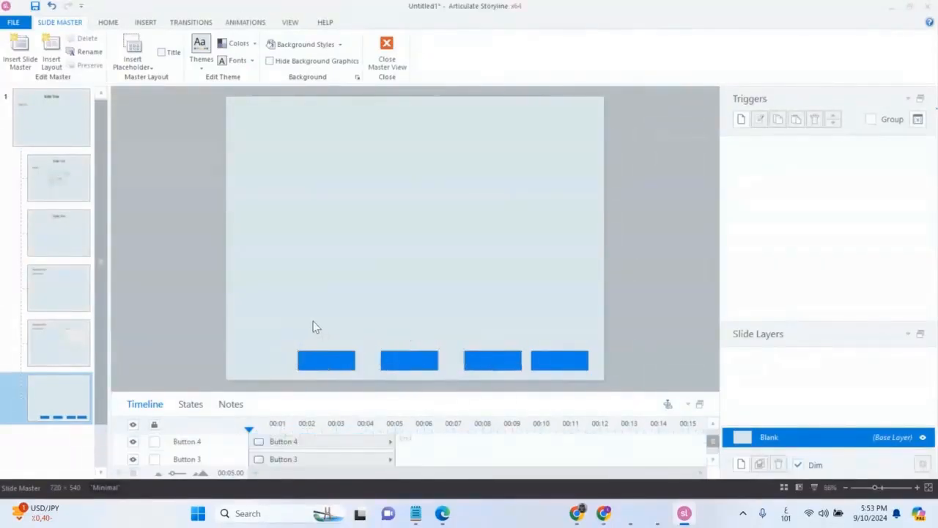
Duplicate the leftmost button and place the copy at the row's left end as a fifth button.
left_click_drag(266, 324, 378, 403)
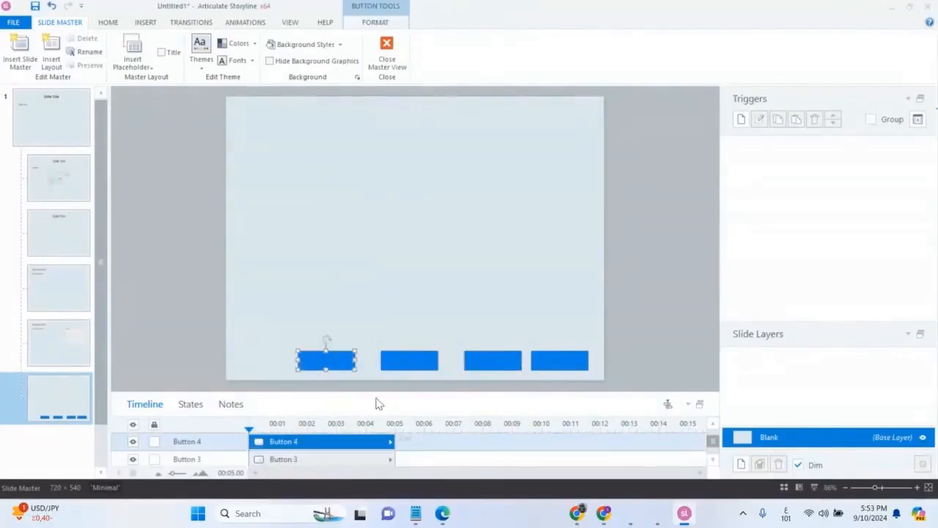
key("ctrl+d")
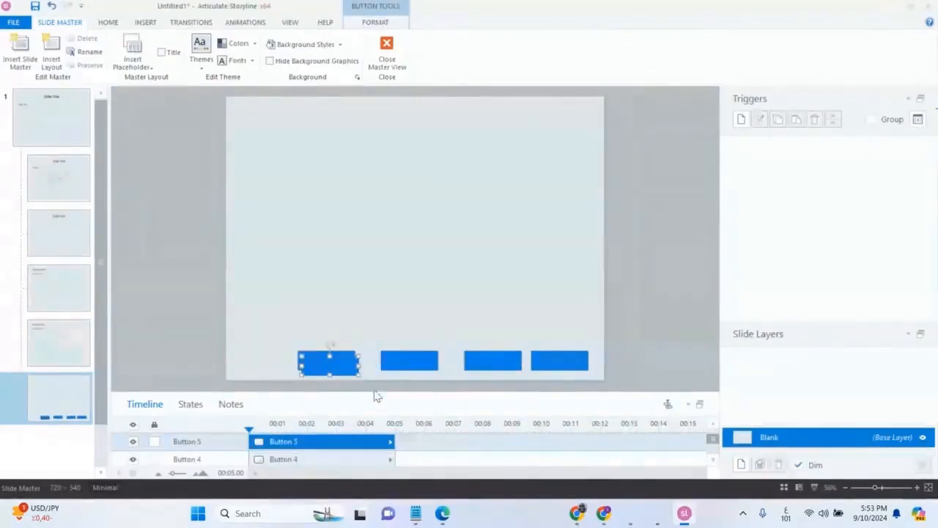
left_click_drag(331, 367, 265, 358)
Move the left-hand buttons closer together so all five sit in one tight row.
left_click(335, 323)
left_click(344, 362)
left_click_drag(344, 362, 363, 362)
left_click_drag(282, 360, 320, 359)
left_click_drag(208, 322, 452, 359)
left_click(621, 315)
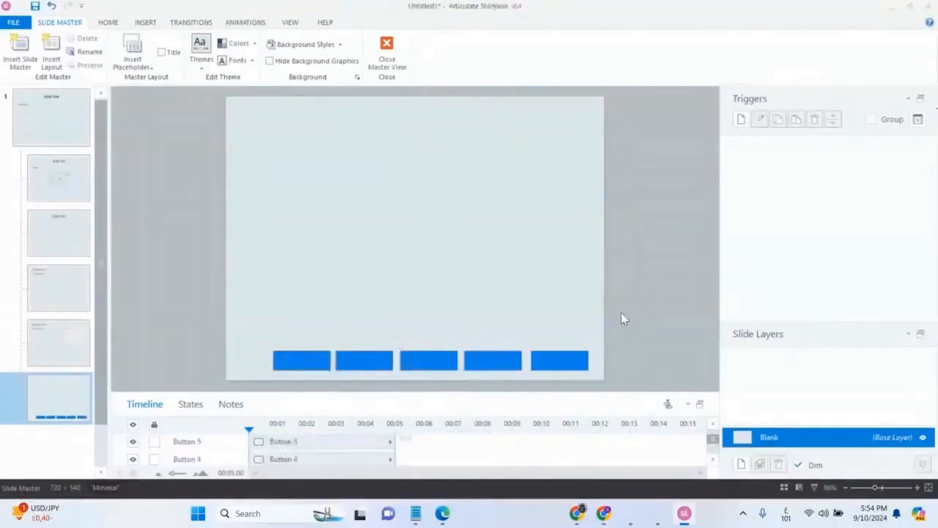
Distribute all five buttons horizontally for equal spacing.
left_click_drag(661, 303, 195, 391)
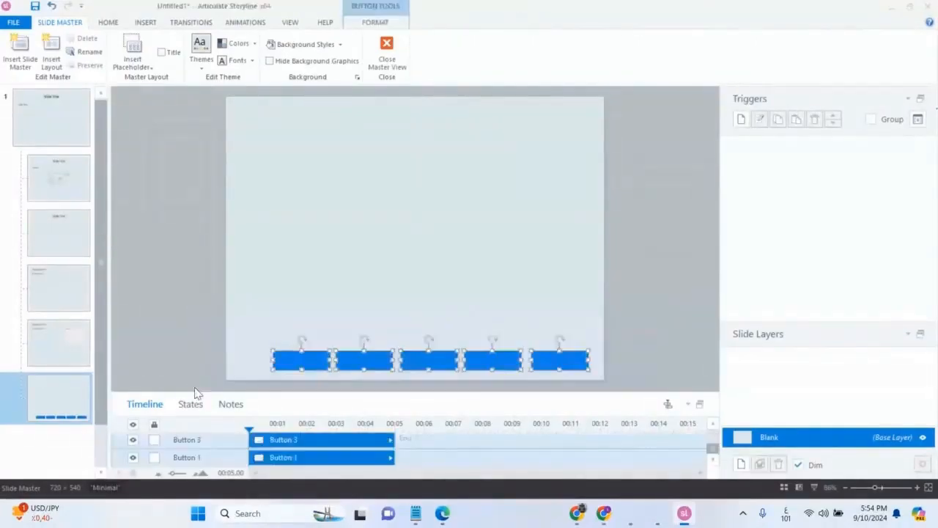
left_click(374, 22)
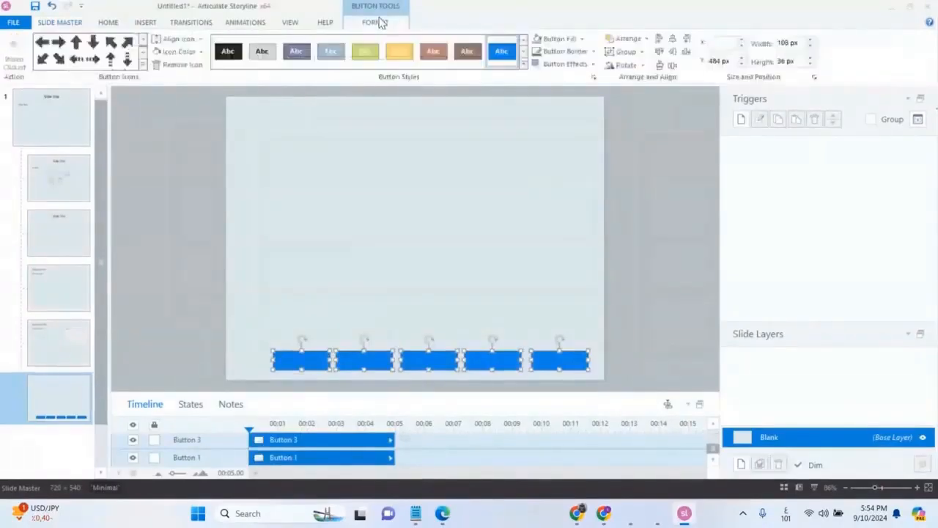
left_click(648, 44)
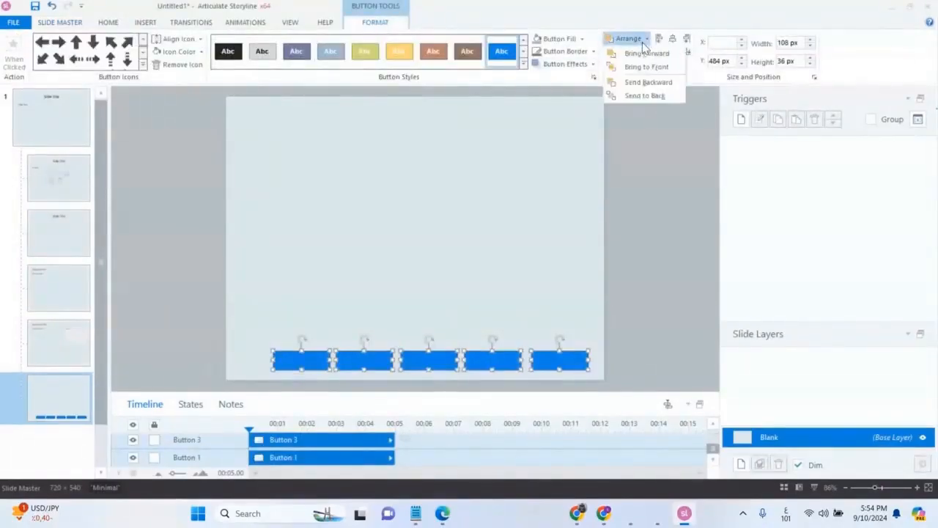
left_click(699, 27)
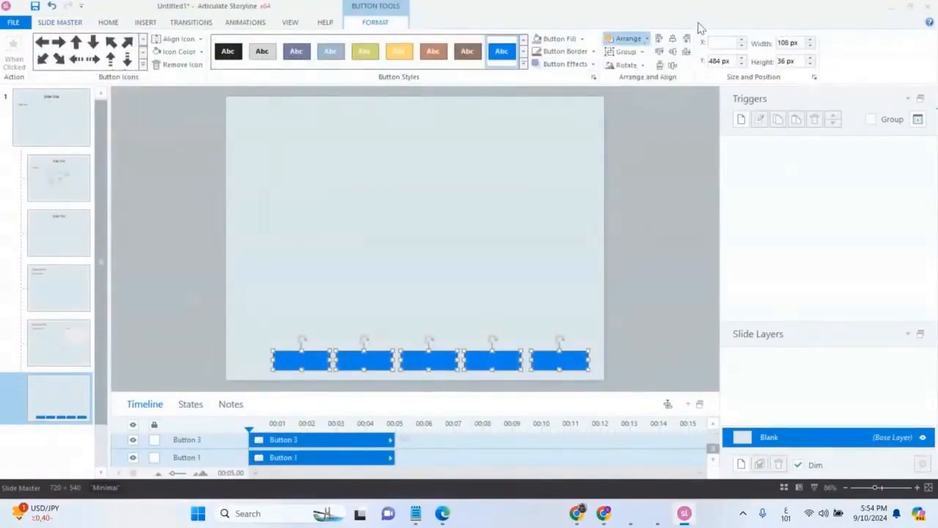
left_click(673, 70)
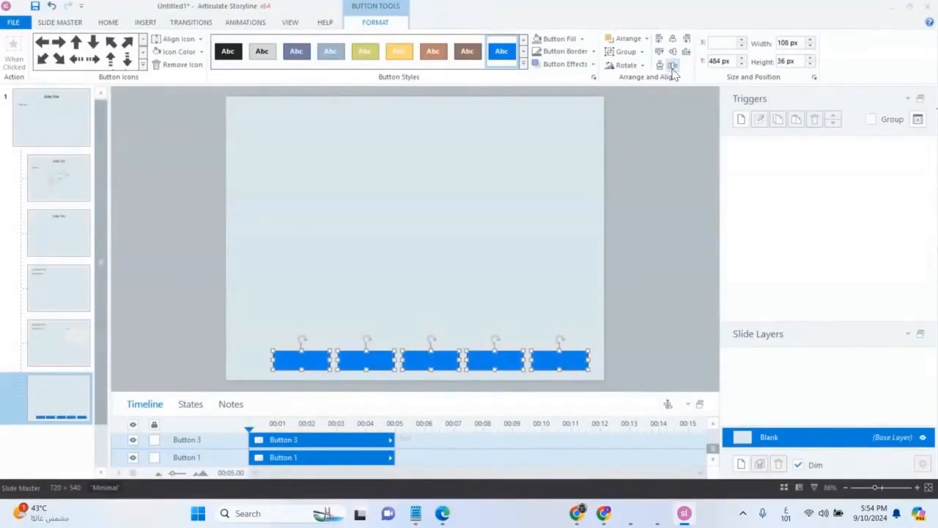
Nudge the whole row of five buttons left toward the slide's horizontal centre.
left_click(627, 343)
left_click_drag(649, 325, 217, 389)
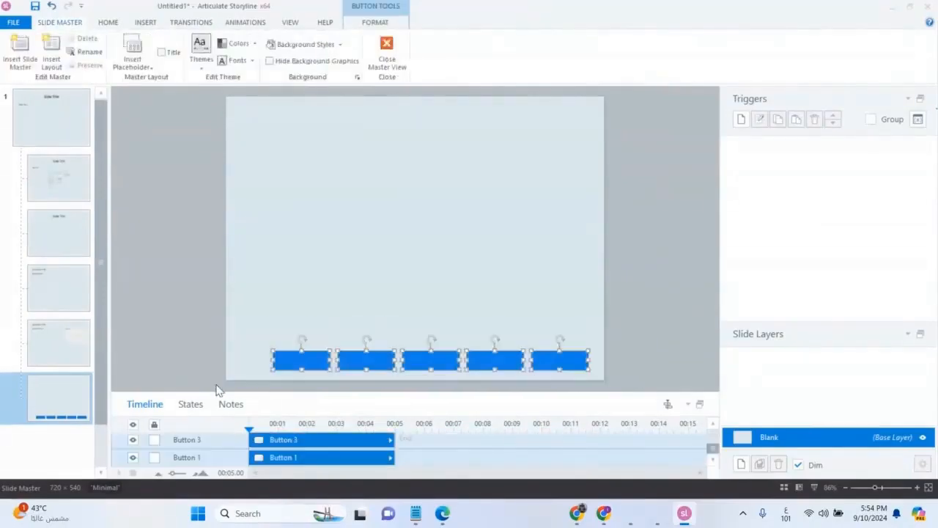
key("Left")
key("Left")
key("Left")
key("Left")
key("Left")
key("Left")
key("Left")
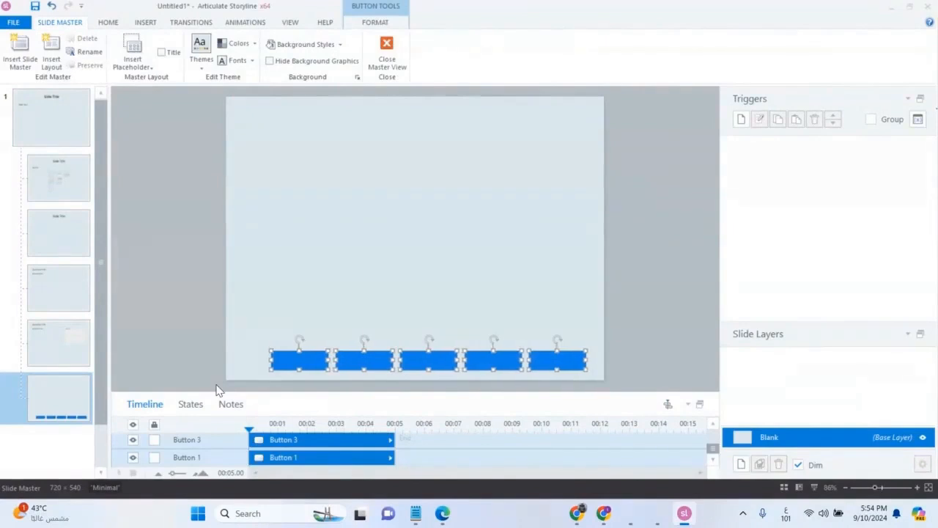
key("Left")
key("Left")
key("Left")
key("Left")
key("Left")
key("Left")
key("Left")
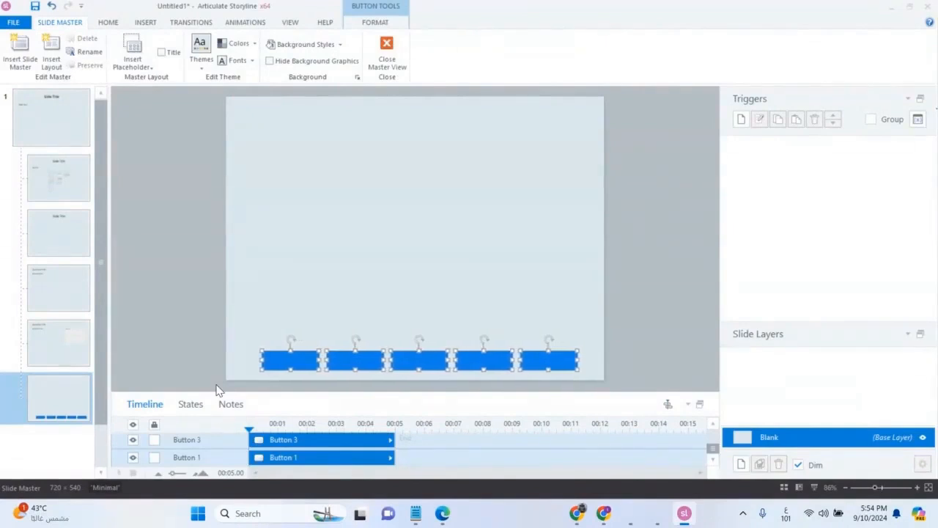
key("Left")
key("Left")
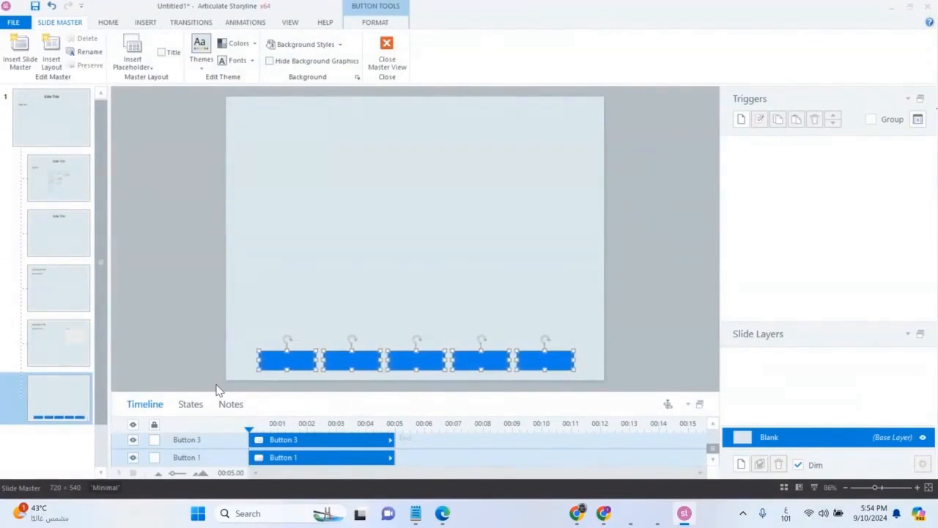
Show the ruler and gridlines on the Blank layout.
left_click(290, 22)
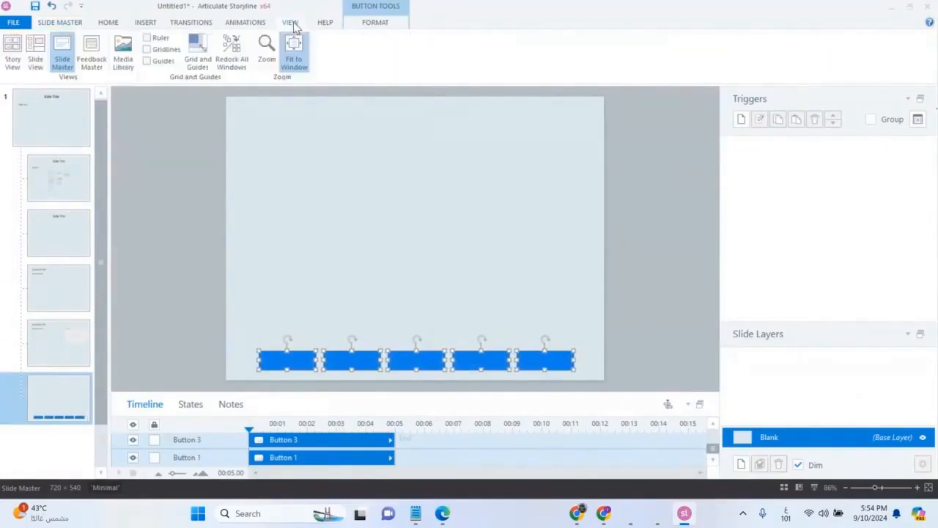
left_click(155, 40)
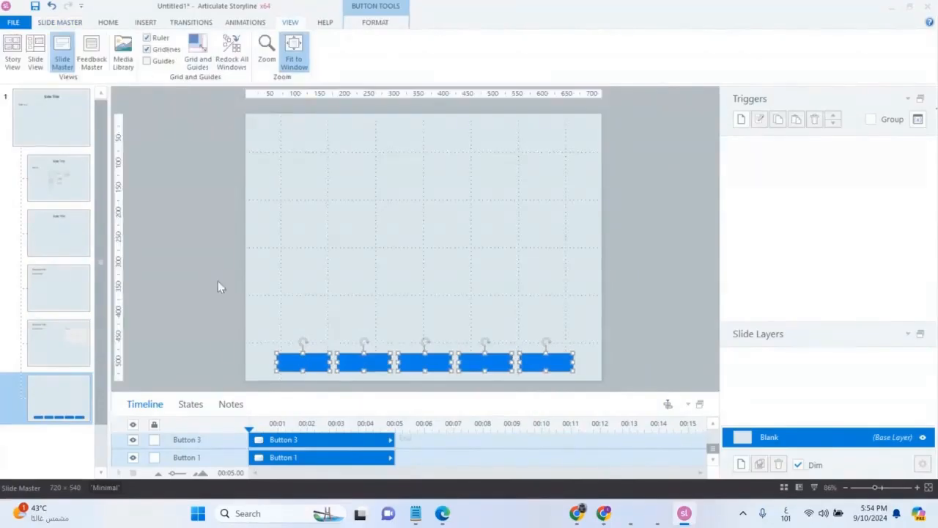
left_click(550, 387)
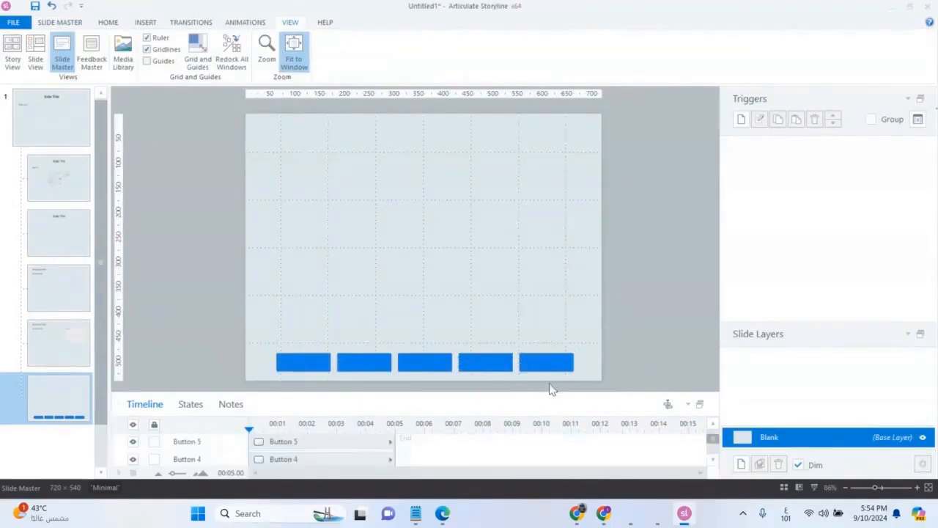
Fine-tune the horizontal position of the five-button row to centre it against the gridlines.
left_click_drag(647, 341, 238, 389)
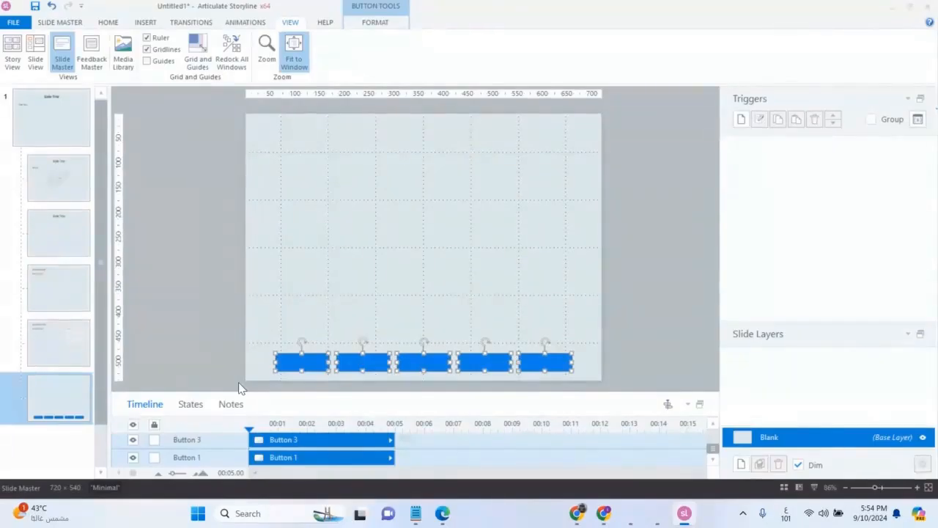
left_click(389, 276)
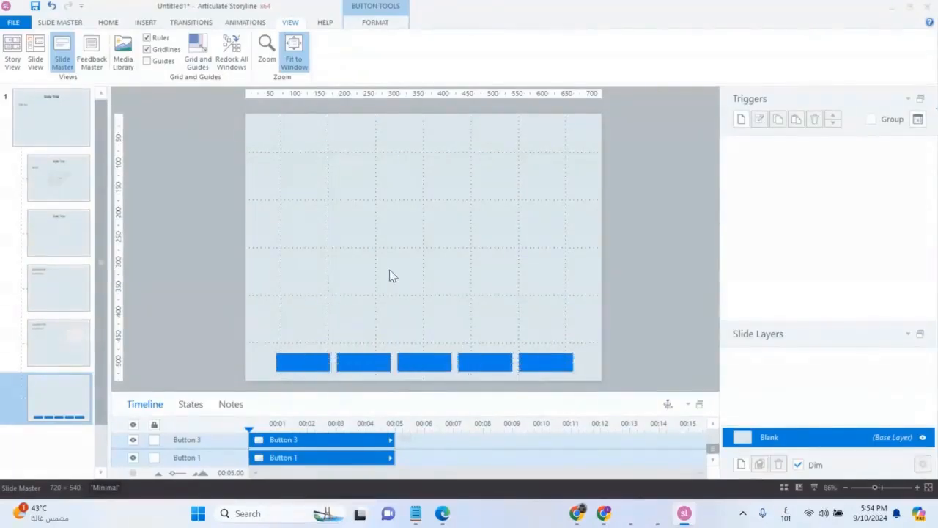
left_click_drag(636, 320, 262, 391)
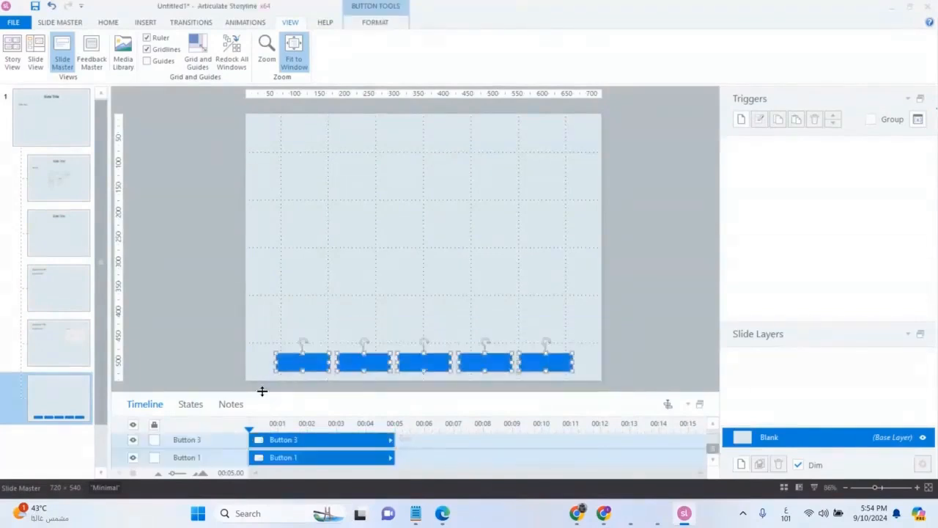
left_click(193, 220)
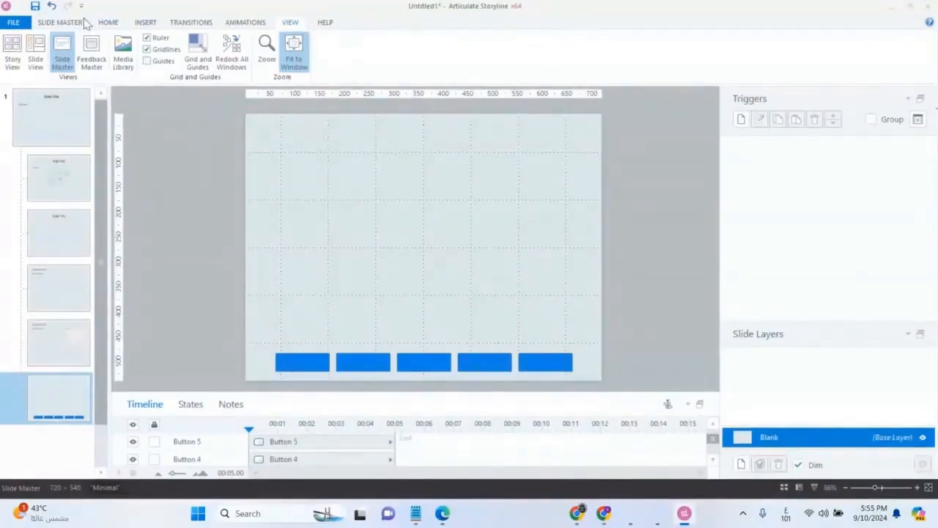
Insert a Slide Number in Menu reference near the Blank layout's upper-left corner and slightly widen its text box.
left_click(146, 24)
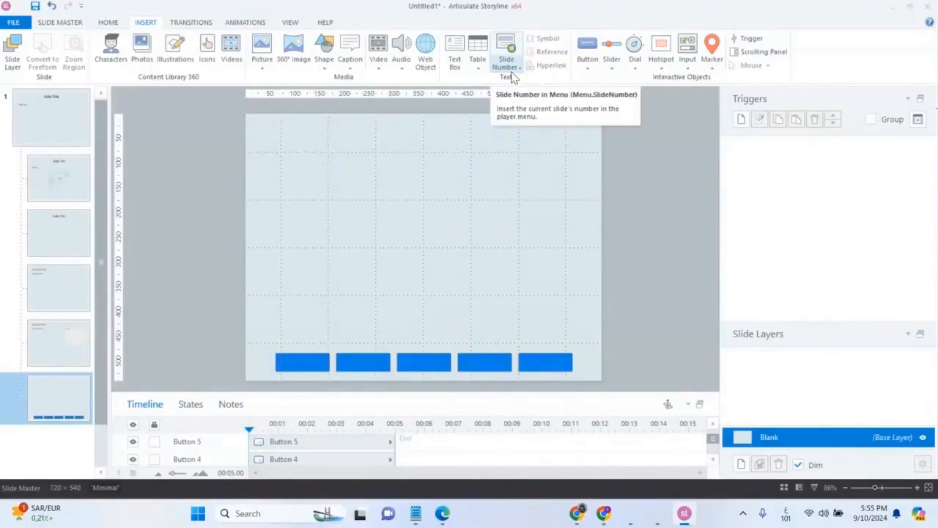
left_click(512, 74)
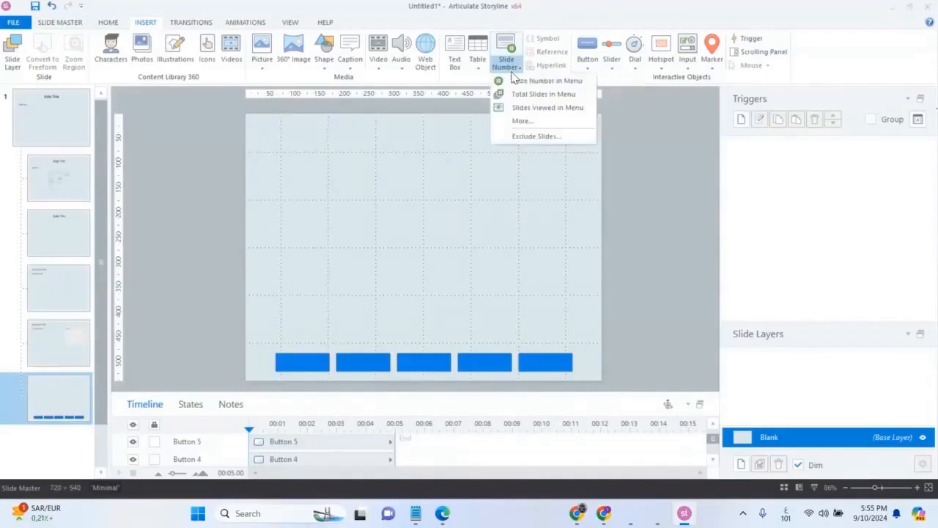
left_click(575, 84)
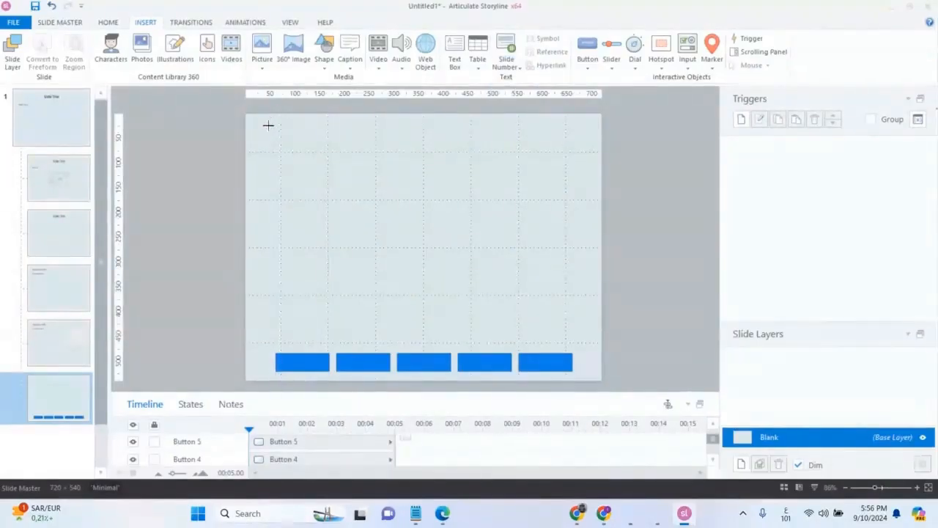
left_click(308, 136)
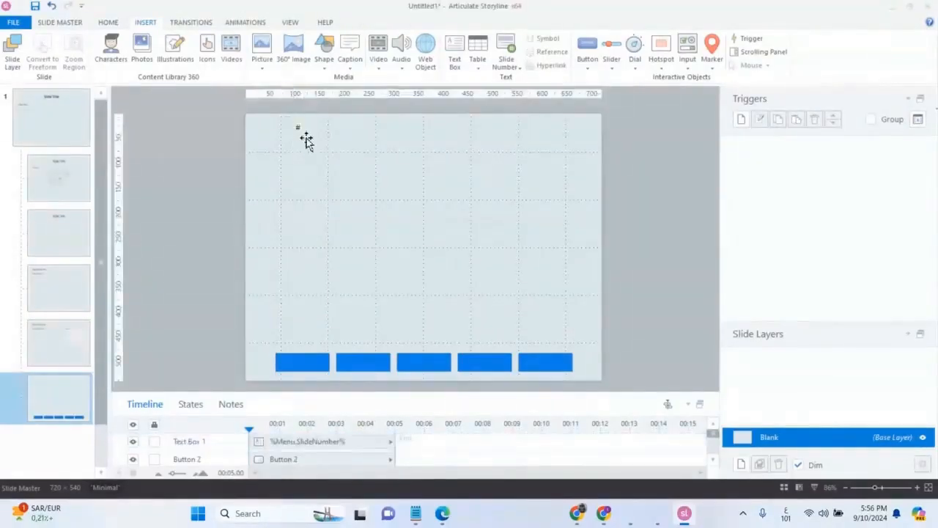
left_click(301, 138)
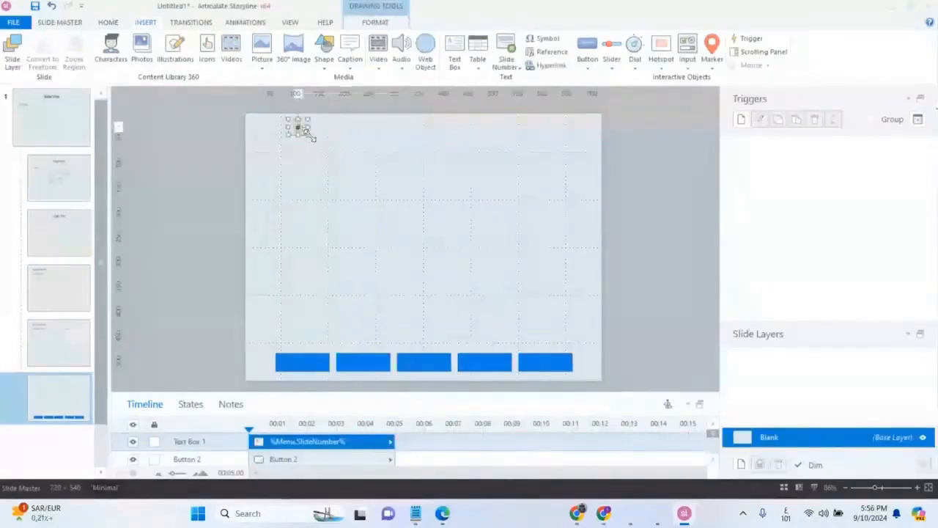
left_click_drag(309, 138, 314, 138)
left_click(316, 145)
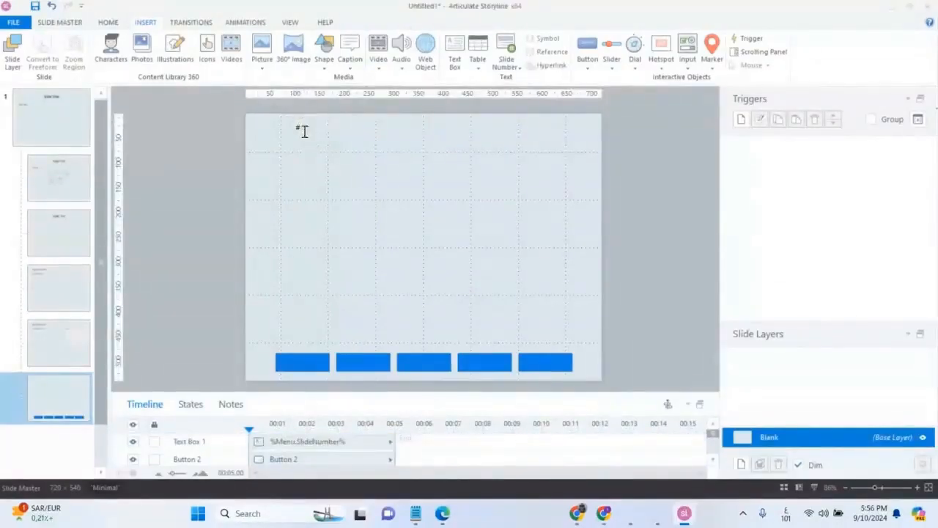
Format the slide number reference in bold at font size 20.
left_click(302, 130)
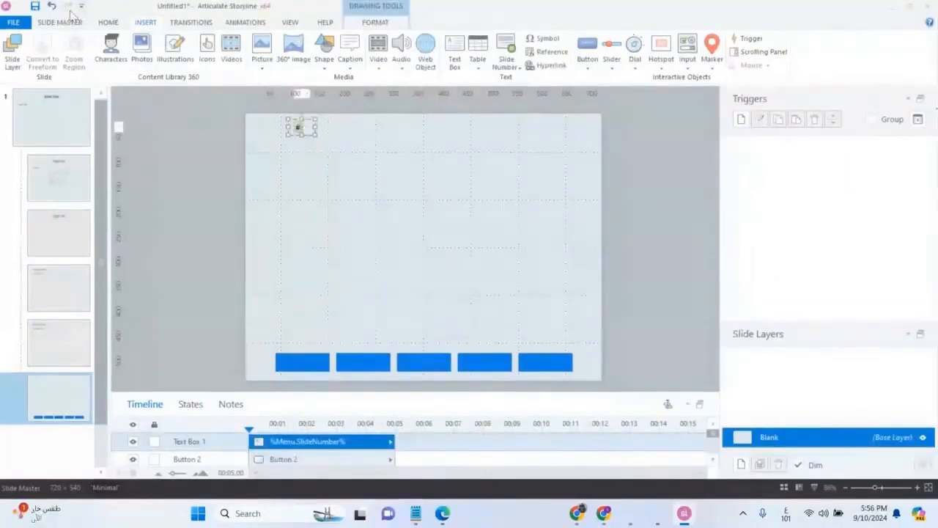
left_click(103, 22)
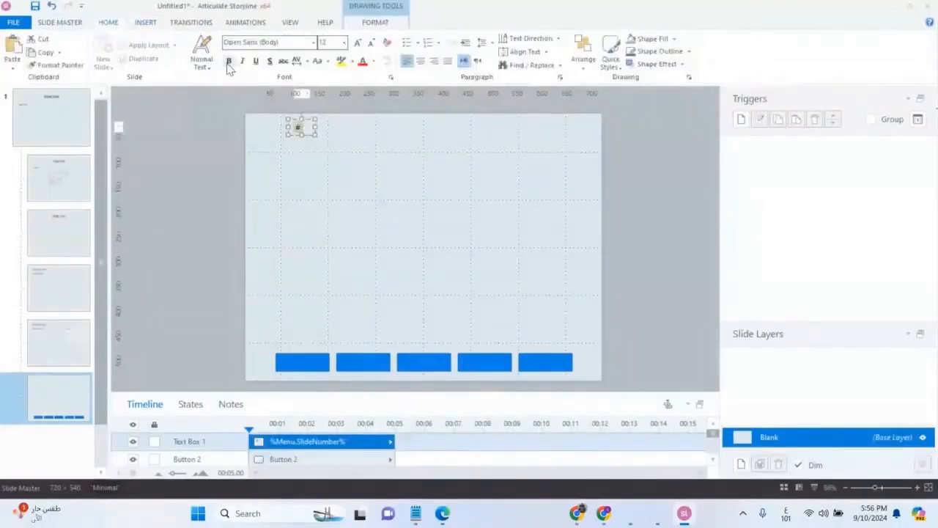
left_click(229, 62)
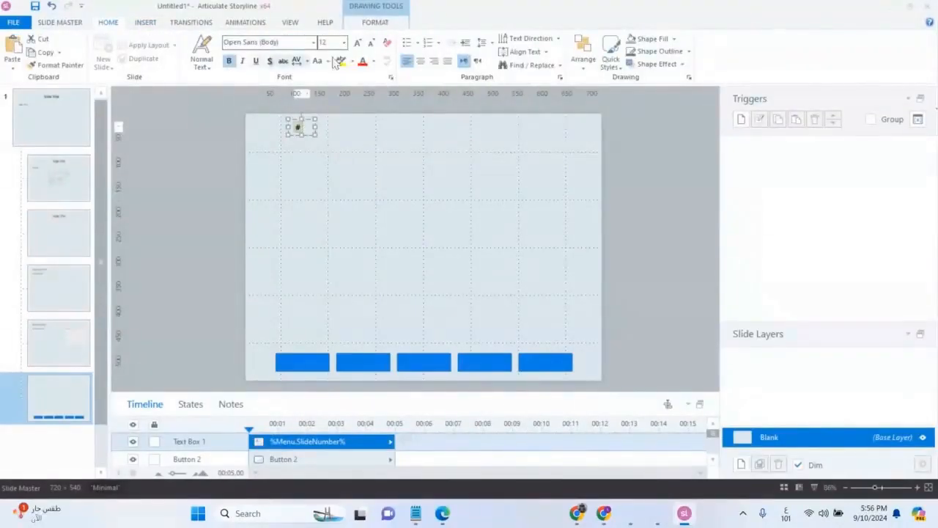
left_click(357, 43)
left_click(357, 44)
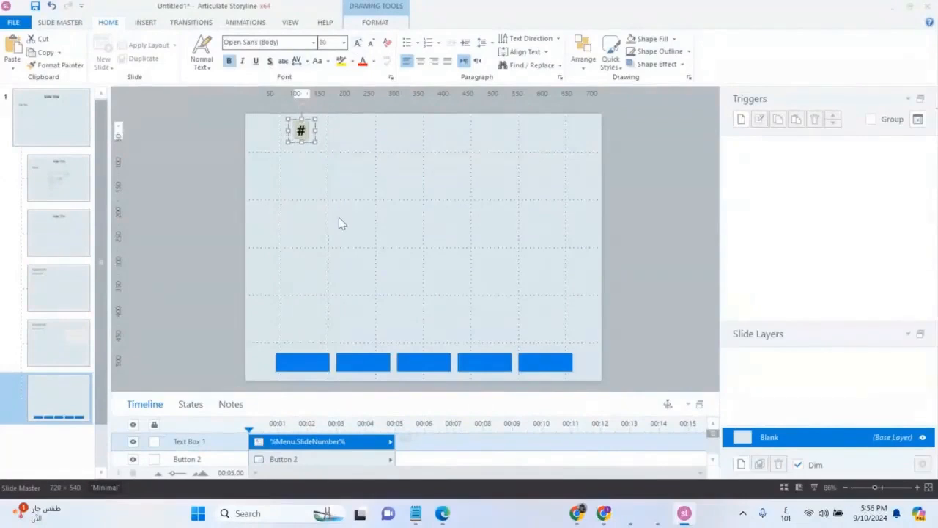
left_click(329, 215)
double_click(301, 132)
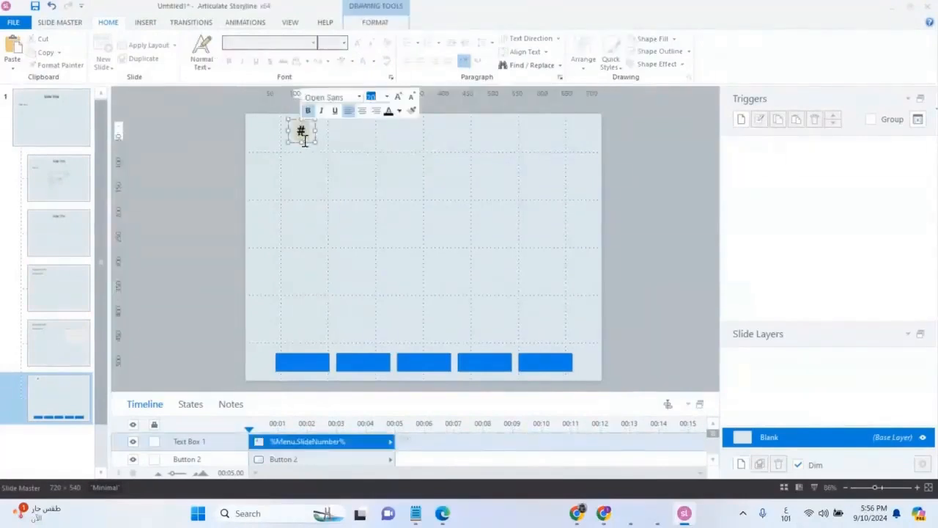
Move the slide number text box slightly right and down.
left_click(321, 147)
left_click(310, 139)
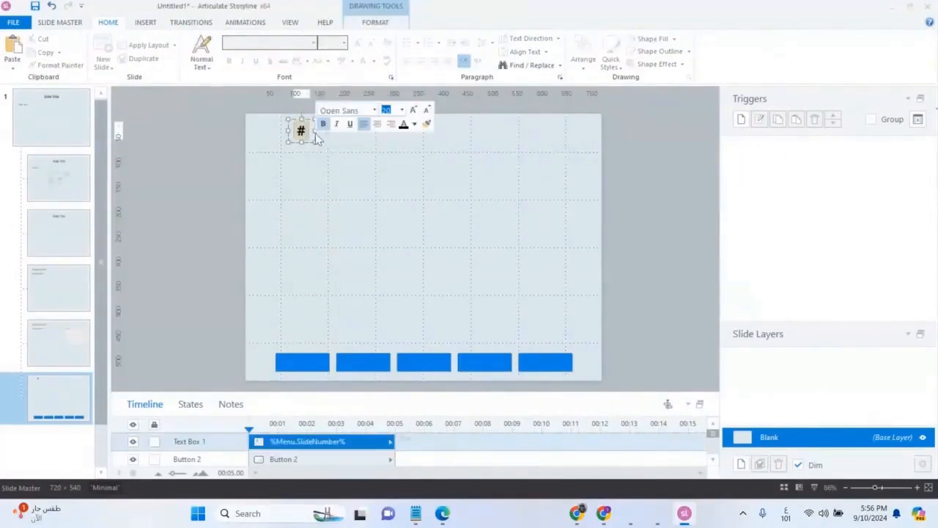
left_click_drag(313, 136, 327, 140)
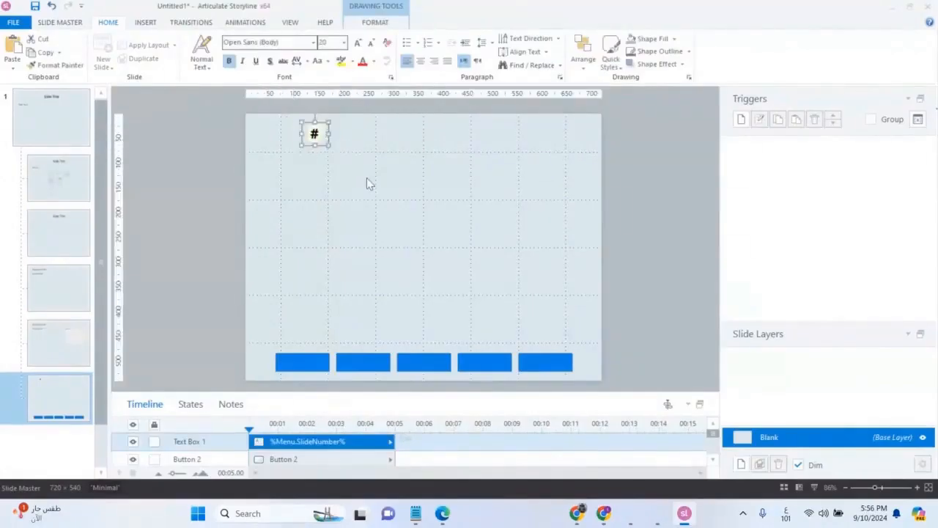
left_click(366, 177)
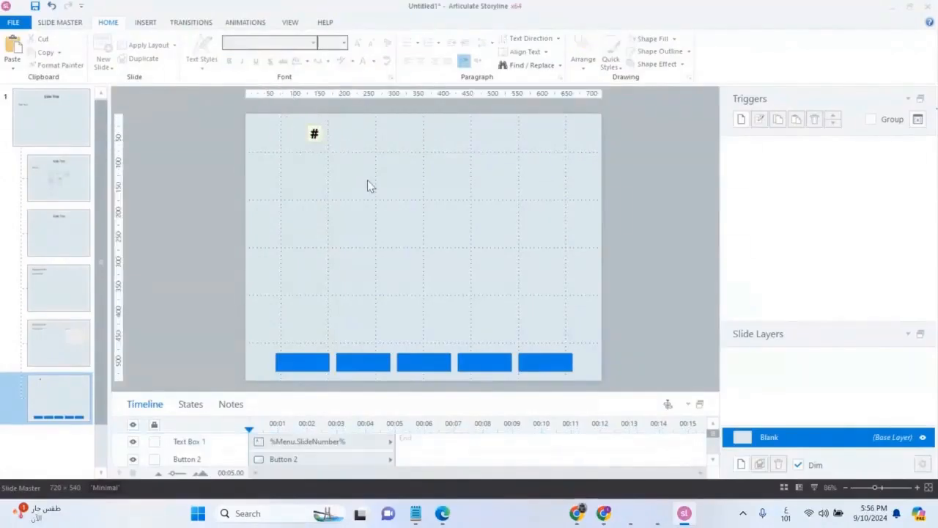
Insert a Total Slides in Menu reference just left of the slide number.
left_click(290, 23)
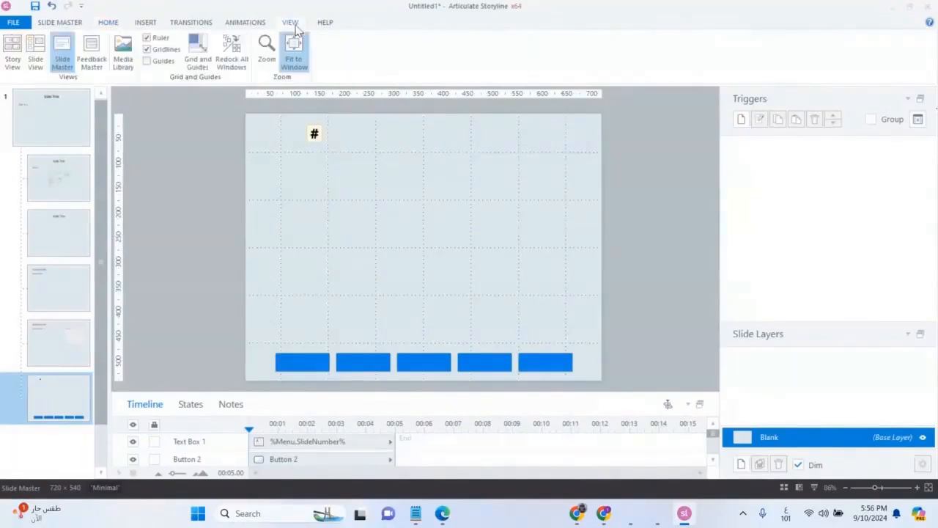
left_click(145, 23)
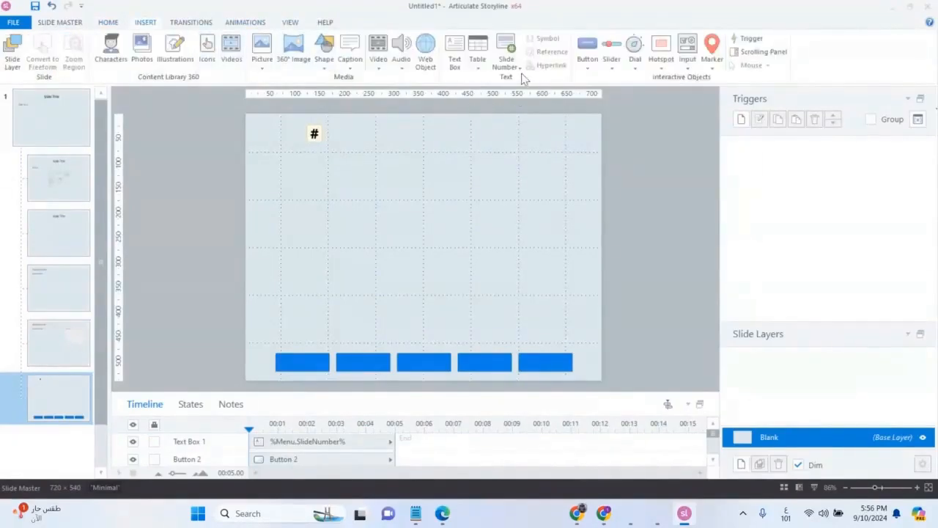
left_click(505, 65)
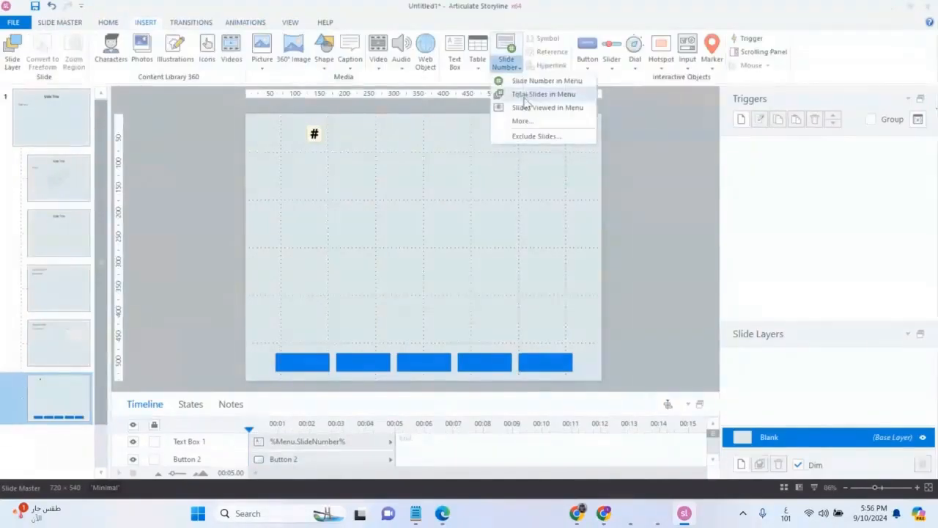
left_click(524, 95)
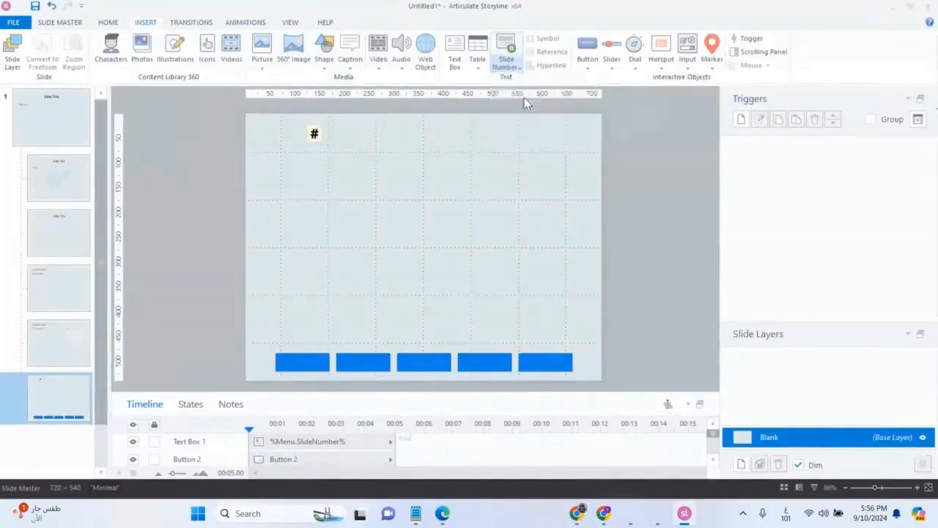
left_click(286, 125)
left_click(305, 157)
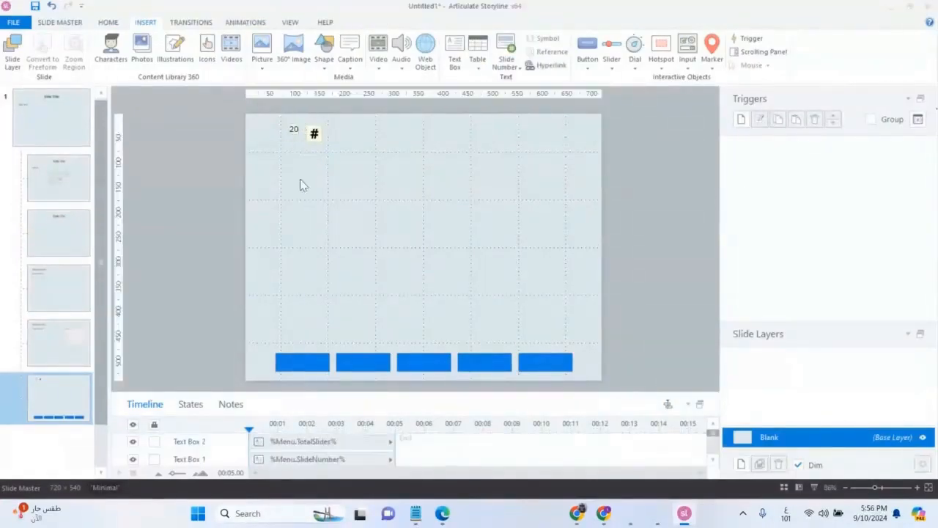
Match the total slides reference to the slide number's formatting with font size 20 and bold.
left_click(292, 132)
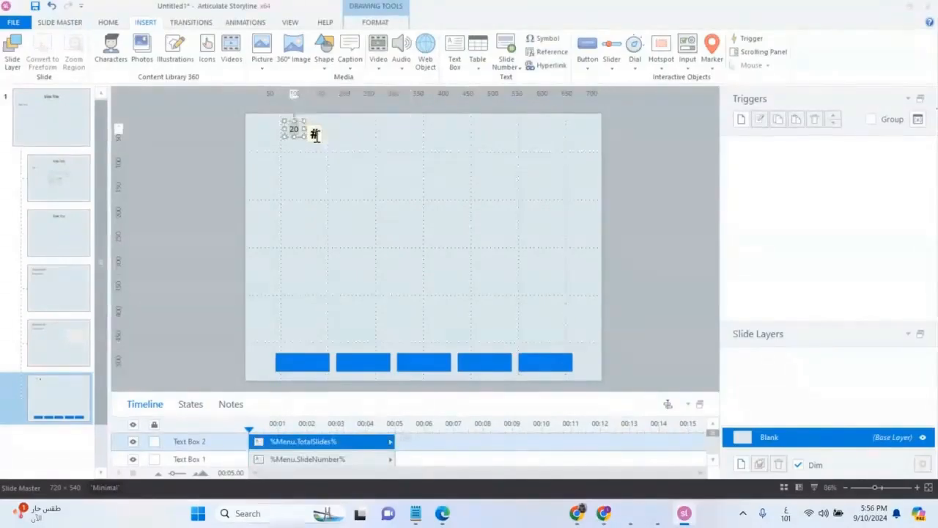
left_click(315, 136)
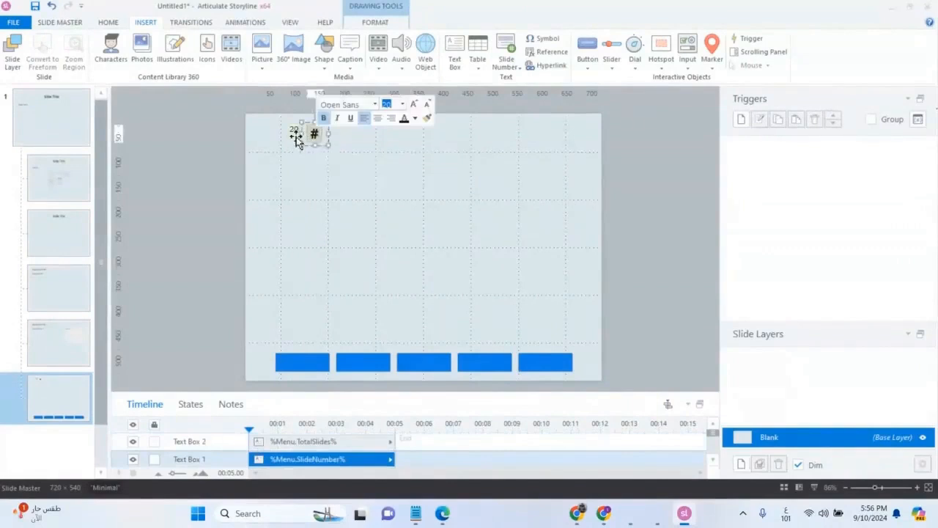
left_click(294, 130)
left_click(390, 96)
left_click(389, 96)
left_click(390, 96)
left_click(389, 96)
left_click(405, 96)
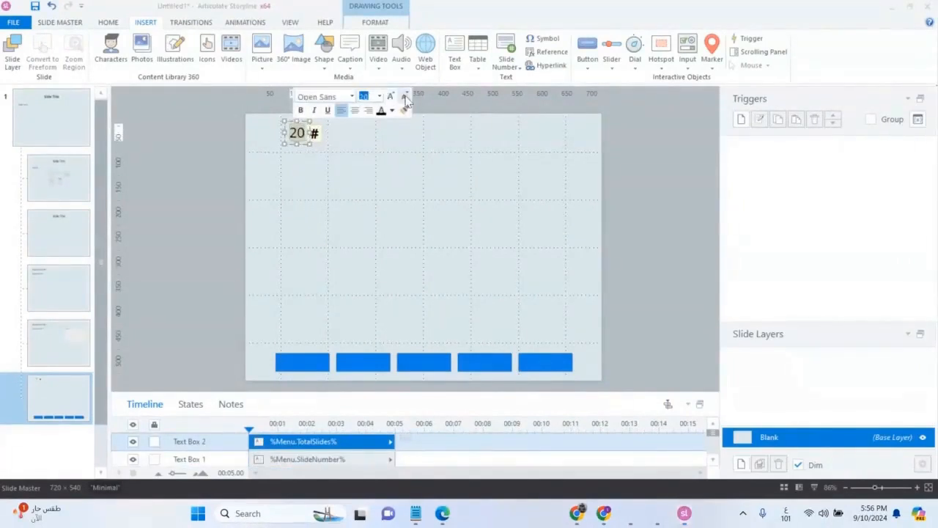
left_click(314, 172)
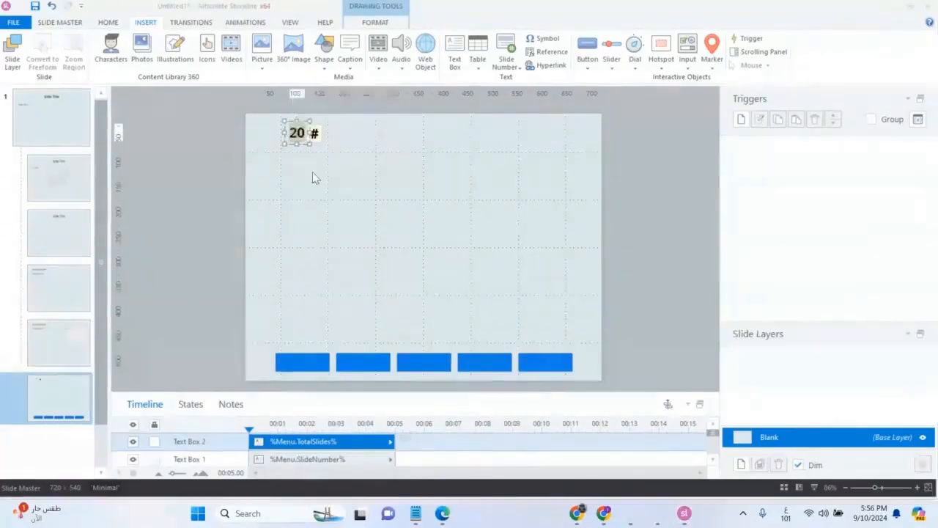
Move the total slides text box left, clear of the slide number, and align both boxes at their vertical middles.
left_click(292, 139)
left_click_drag(293, 146, 273, 140)
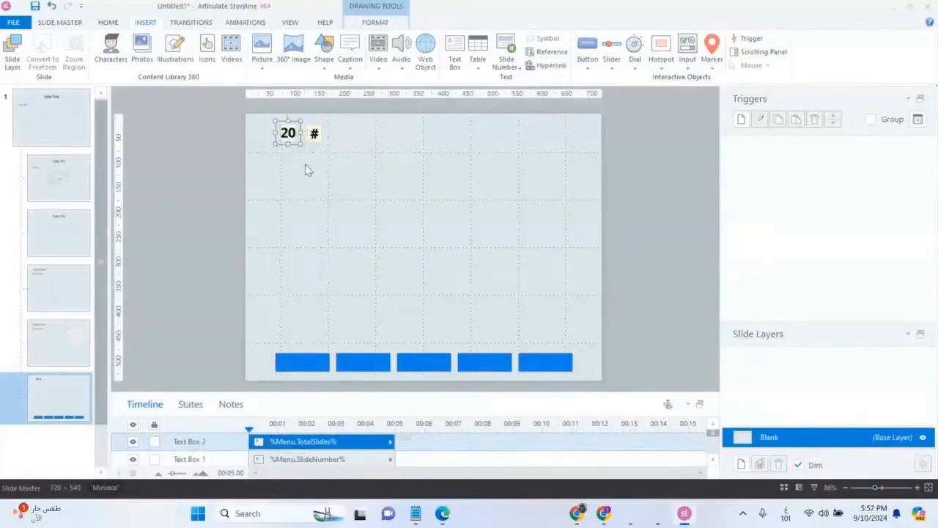
left_click(304, 164)
mouse_move(352, 119)
left_mouse_down()
mouse_move(260, 153)
mouse_move(276, 157)
left_mouse_up()
left_click(371, 20)
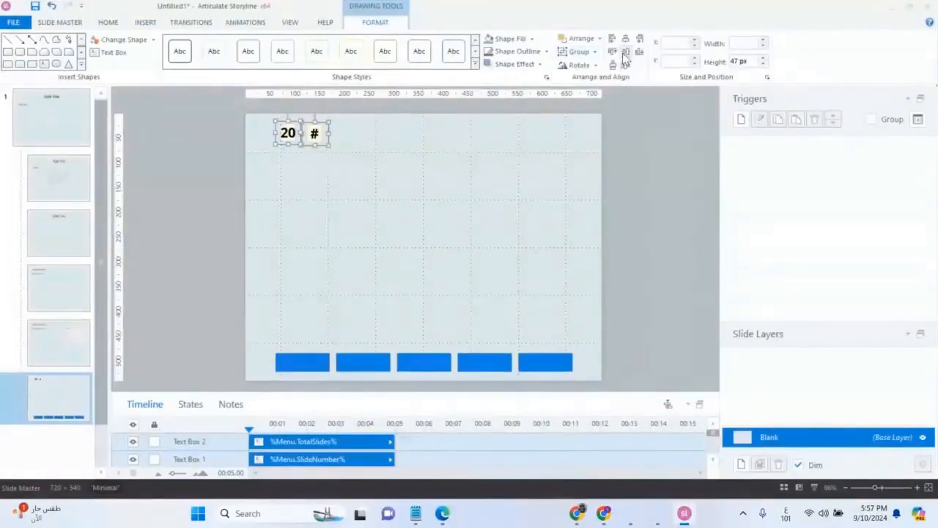
left_click(396, 195)
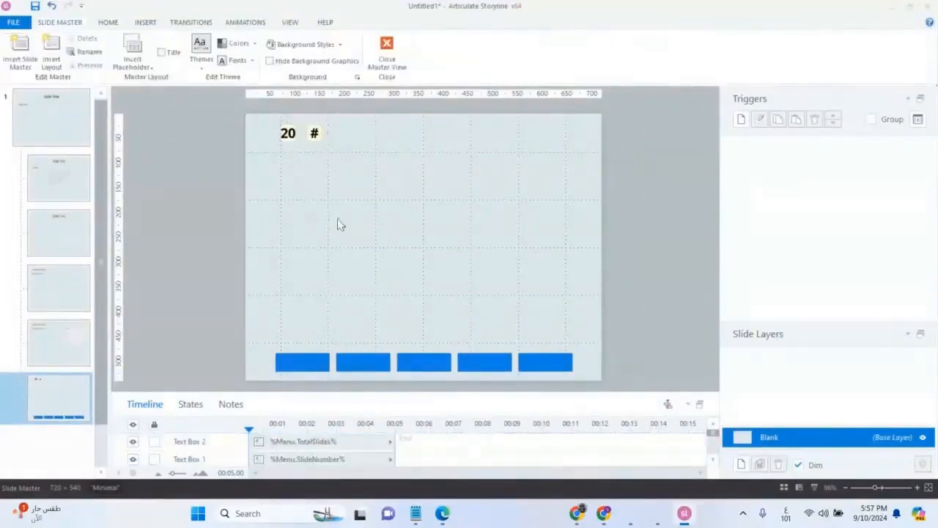
Widen the total slides text box slightly toward the left.
left_click(287, 134)
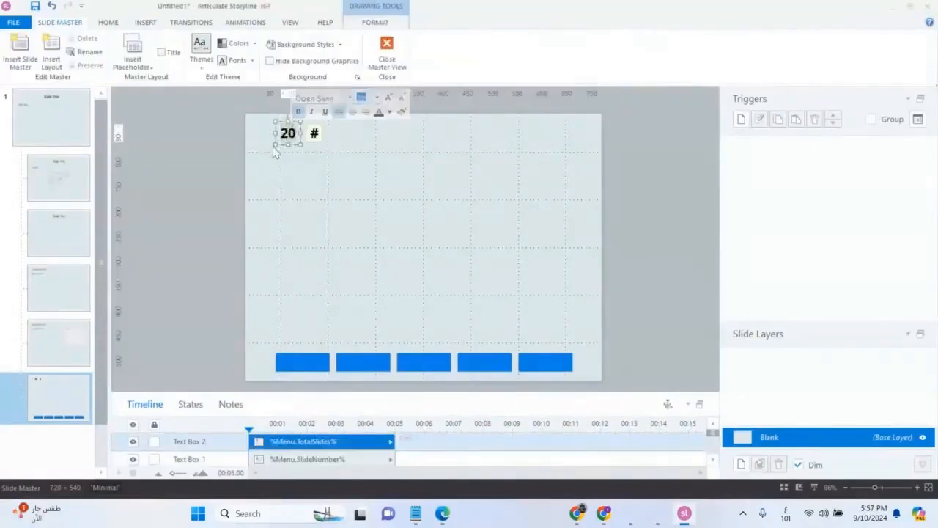
left_click_drag(272, 146, 266, 152)
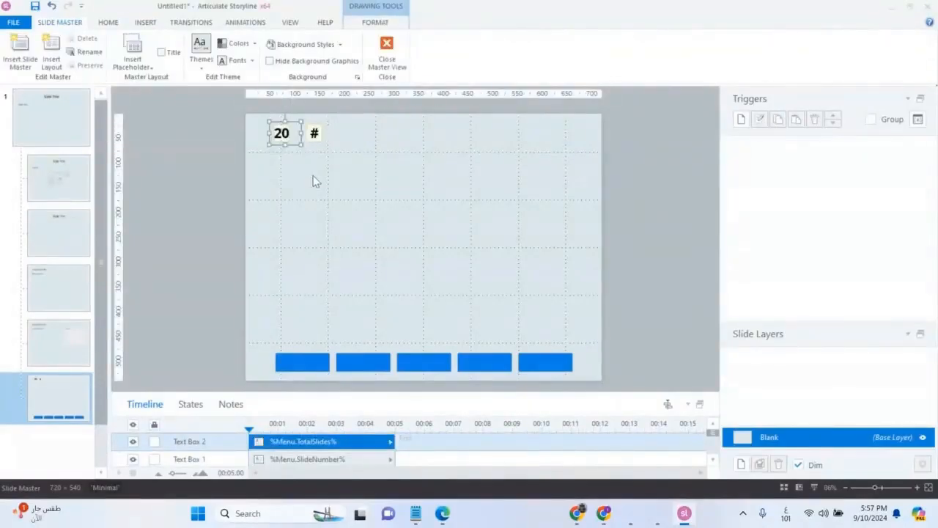
left_click(311, 183)
left_click_drag(343, 116, 265, 158)
left_click(302, 161)
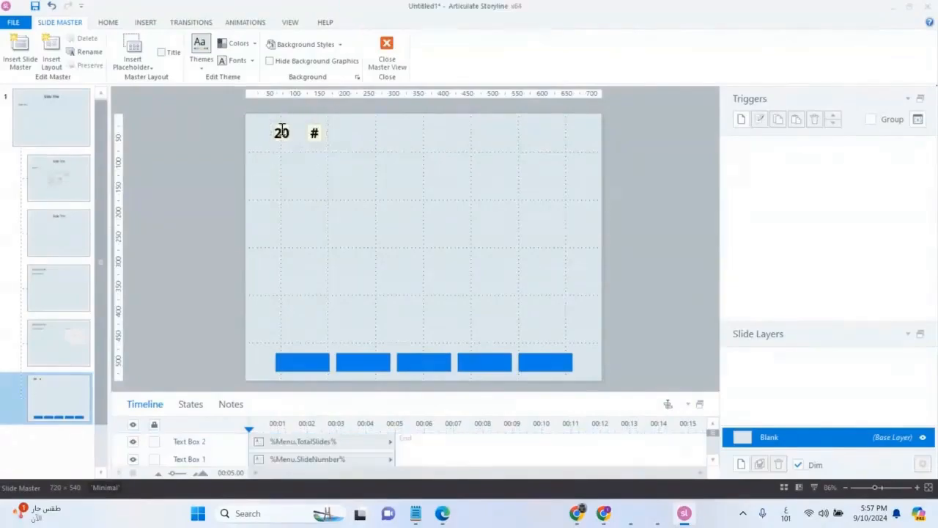
Move the total slides text box further left to leave a gap before the slide number.
left_click(282, 133)
left_click_drag(299, 131, 252, 144)
left_click(318, 137)
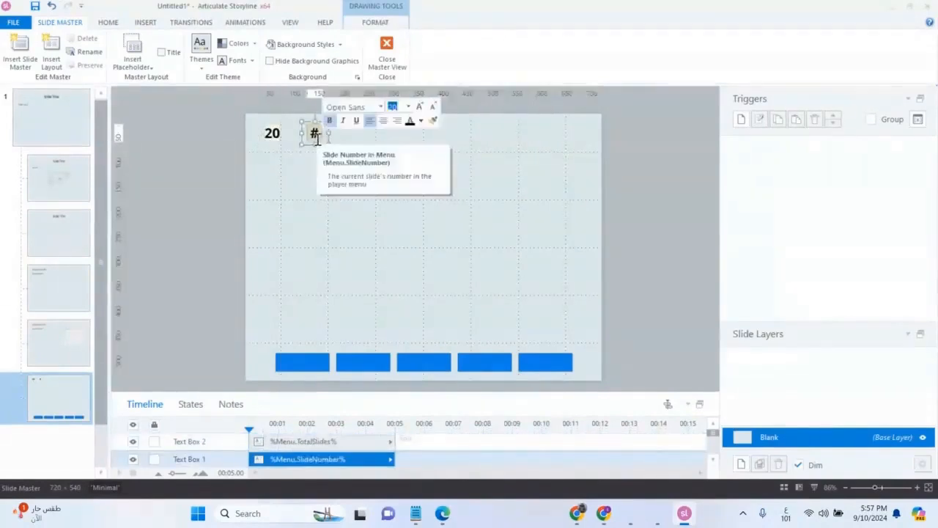
left_click(276, 139)
left_click_drag(348, 156, 247, 107)
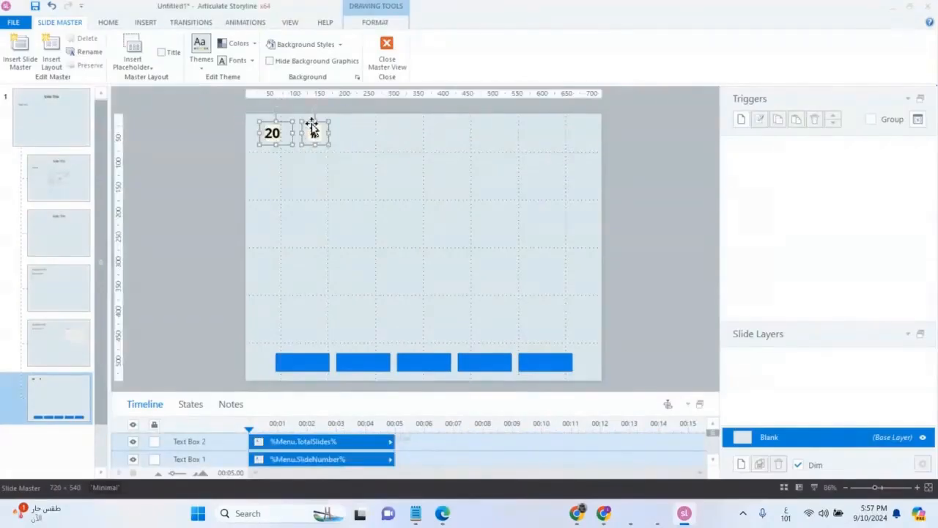
Narrow the total slides text box from its right side to fit its number more closely.
left_click(293, 151)
left_click(291, 146)
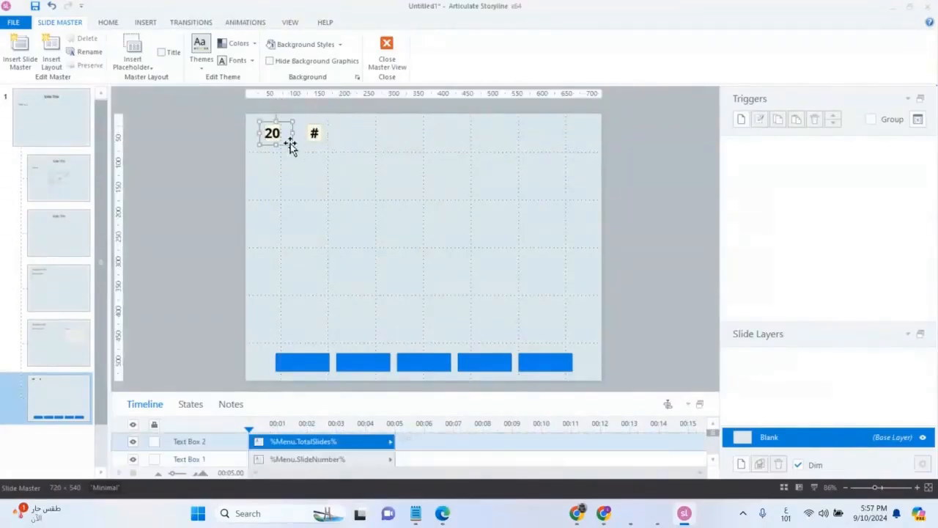
left_click_drag(292, 132, 289, 140)
left_click(305, 149)
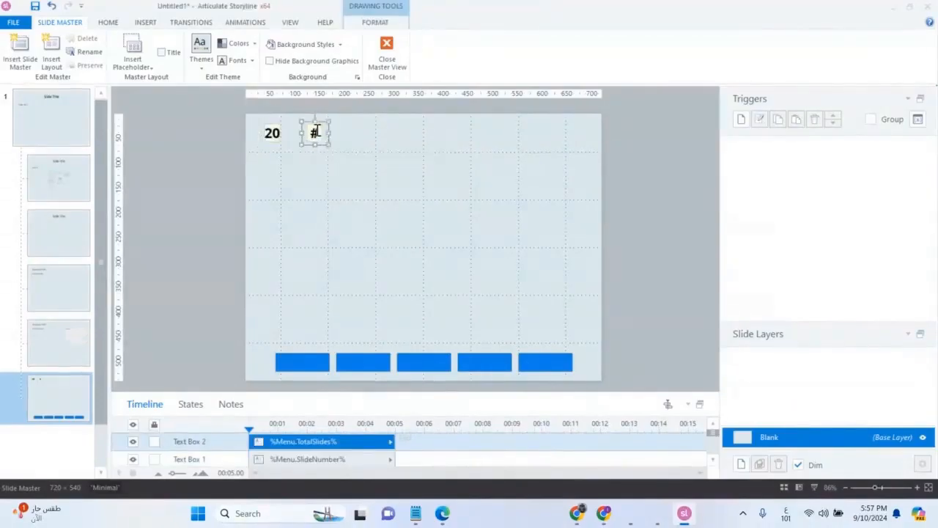
left_click(297, 156)
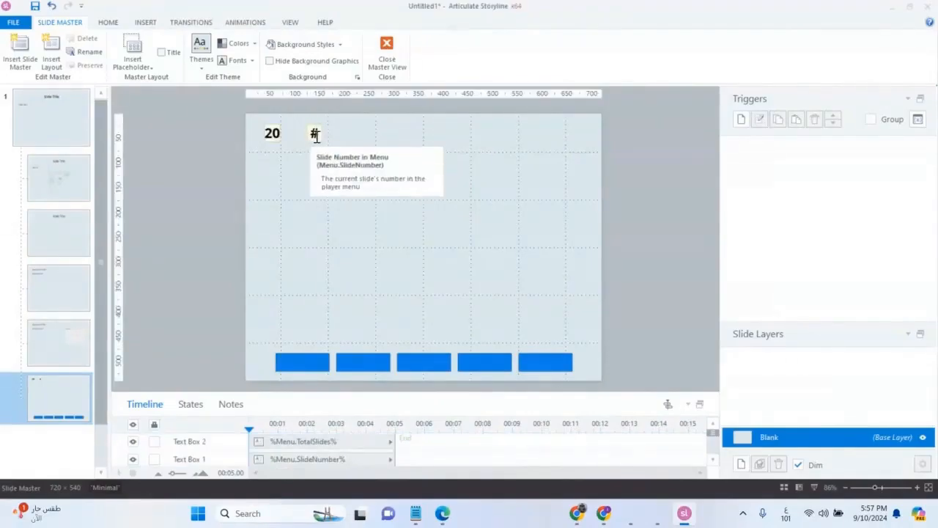
left_click(320, 140)
left_click(281, 140)
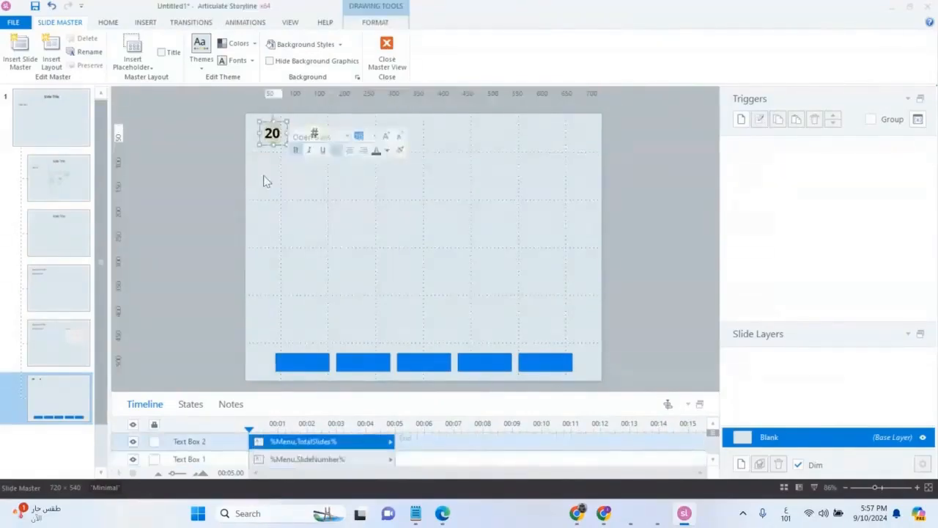
left_click(266, 176)
mouse_move(264, 167)
left_mouse_down()
mouse_move(359, 123)
mouse_move(246, 169)
left_mouse_up()
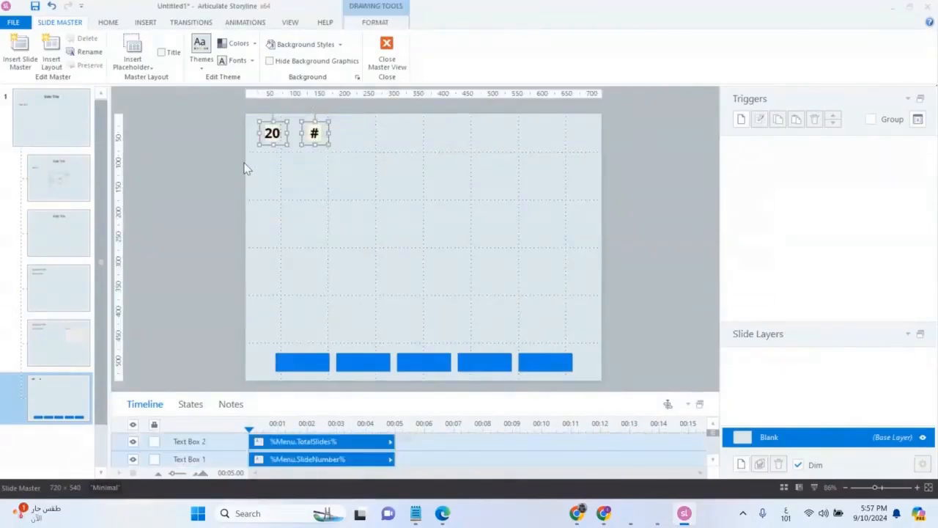
left_click(296, 138)
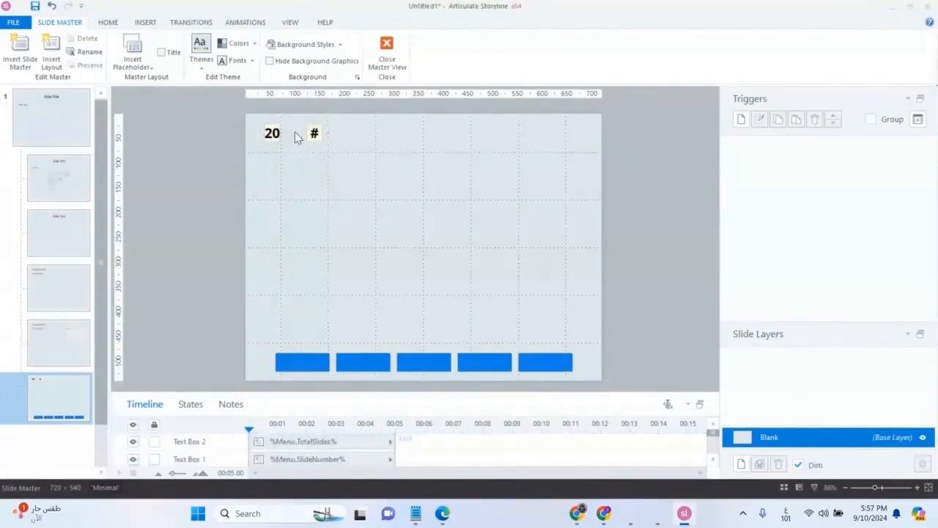
Insert a small left block arrow in the gap between the total slides and slide number text boxes.
left_click(145, 22)
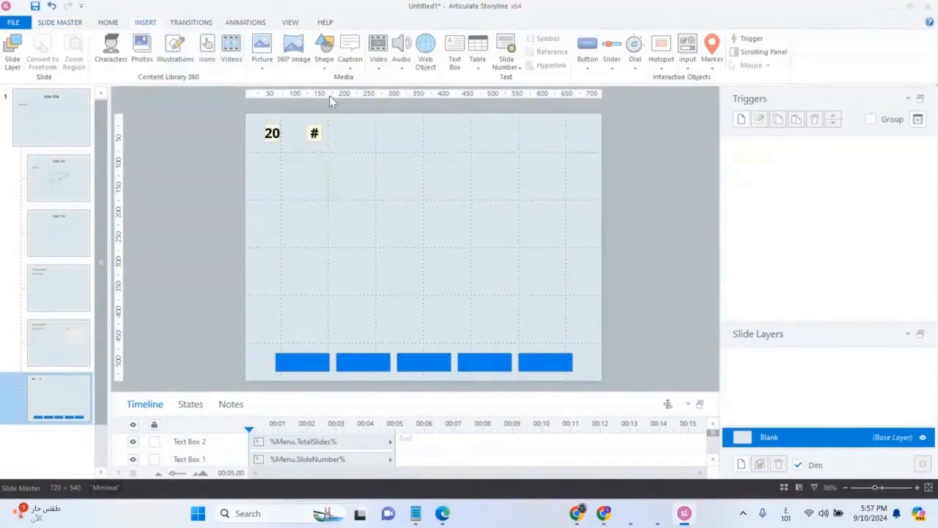
left_click(324, 60)
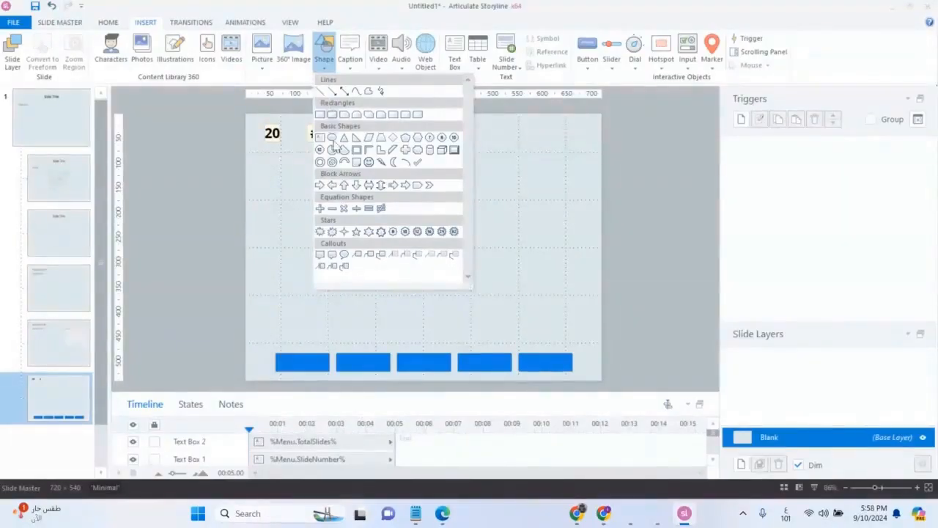
left_click(332, 187)
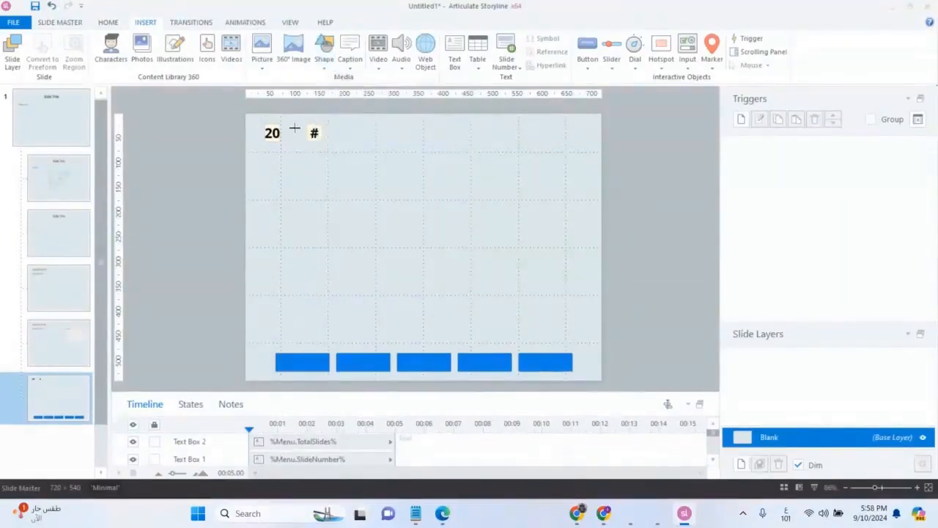
left_click_drag(301, 131, 287, 145)
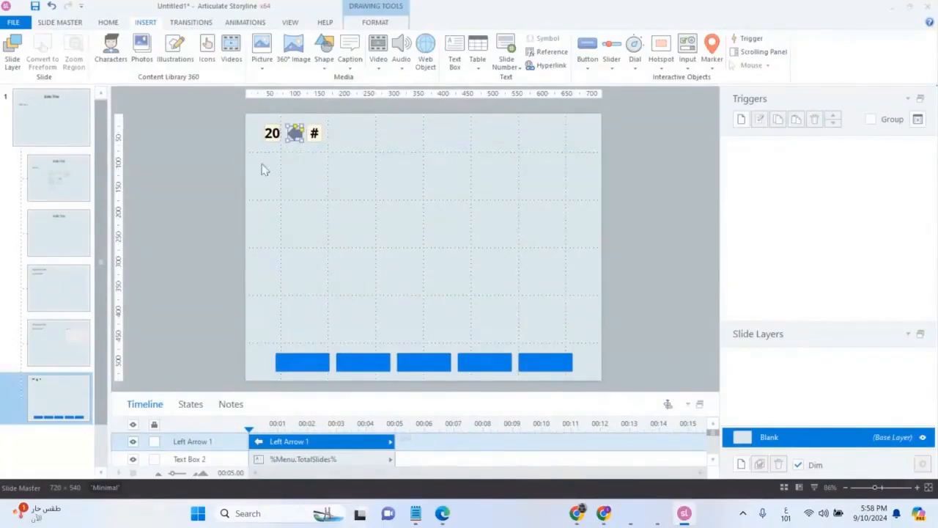
Distribute the arrow and both number text boxes horizontally and align them at their vertical middles.
left_click(315, 189)
left_click_drag(337, 124, 258, 168)
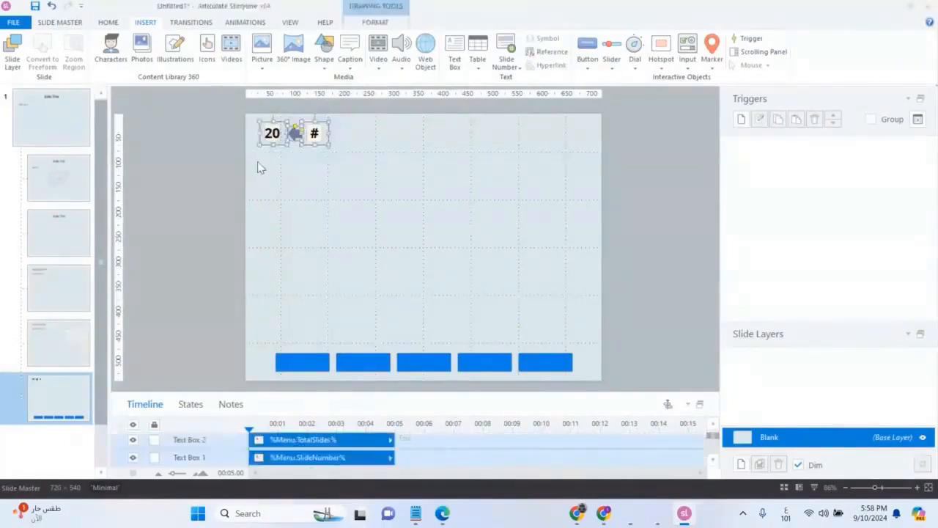
left_click(391, 24)
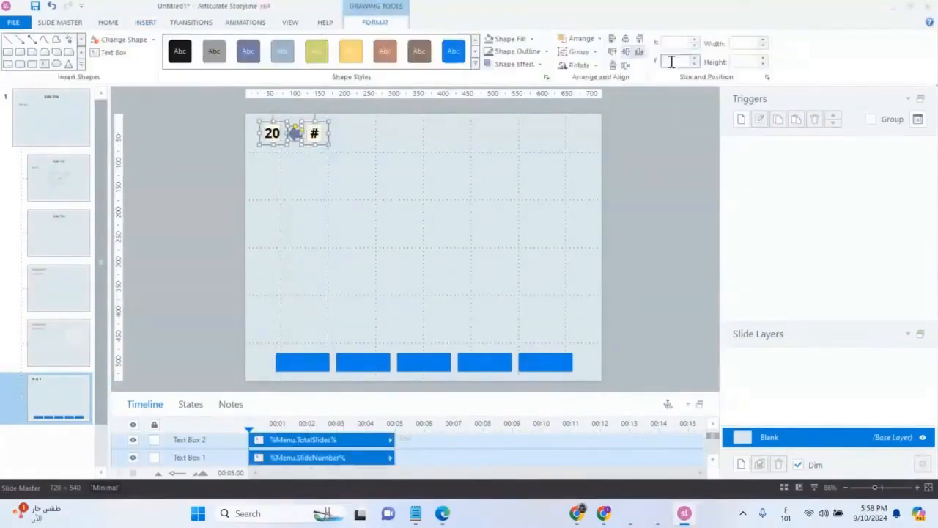
left_click(627, 66)
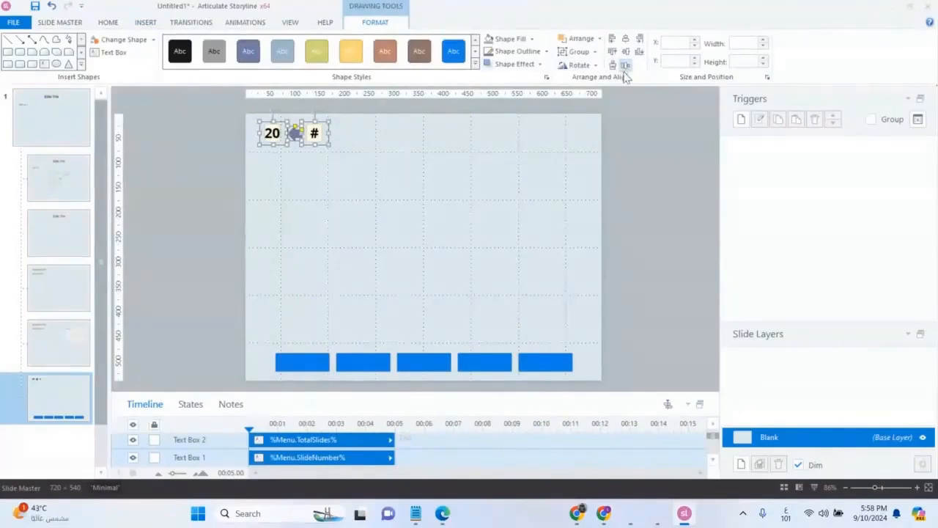
left_click(626, 52)
left_click(438, 180)
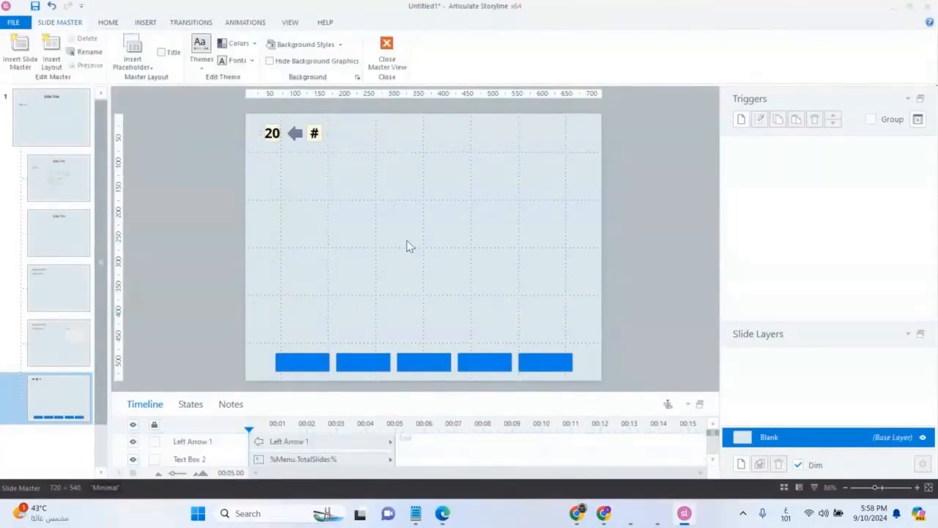
Shift the slide number text box slightly right and nudge the arrow right to space it between the two numbers.
left_click(327, 143)
left_click_drag(329, 140, 243, 172)
left_click(351, 167)
left_click(301, 180)
left_click(317, 134)
left_click(295, 133)
left_click(261, 134)
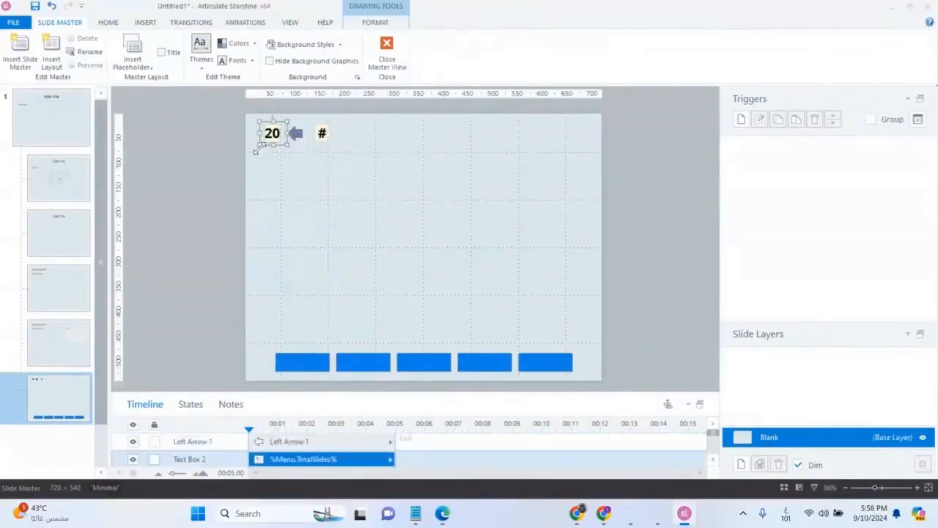
left_click(297, 135)
left_click(322, 134)
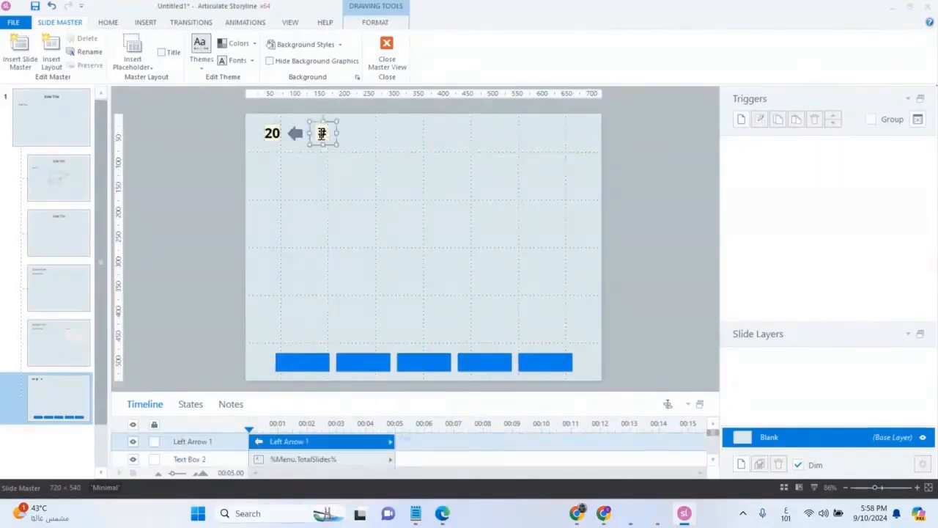
left_click(296, 133)
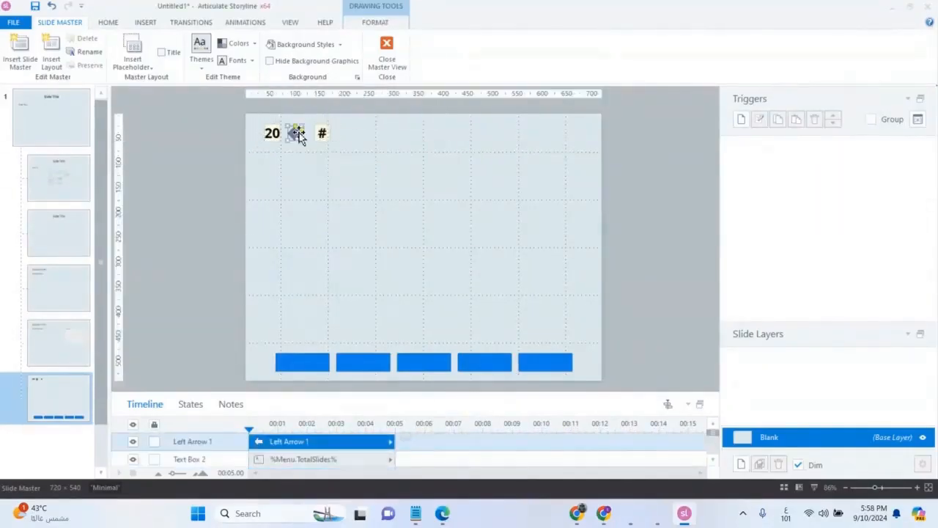
left_click(347, 268)
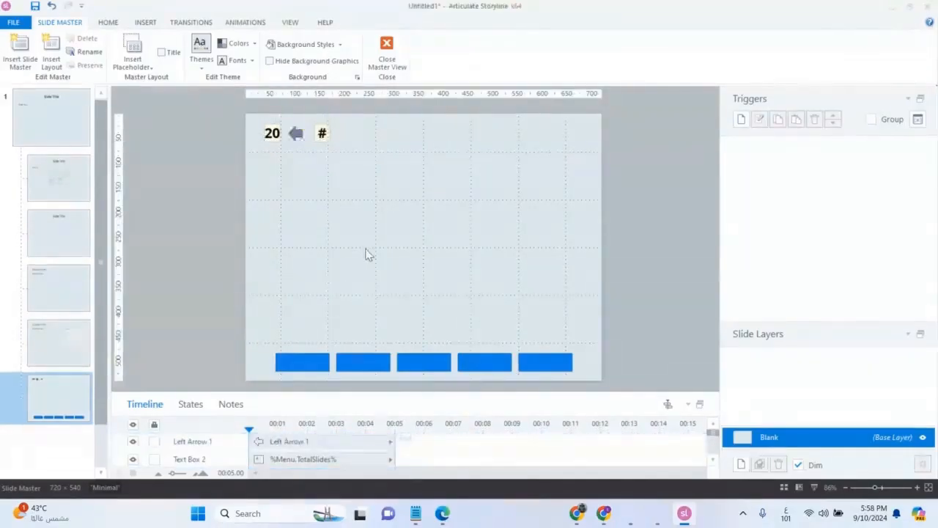